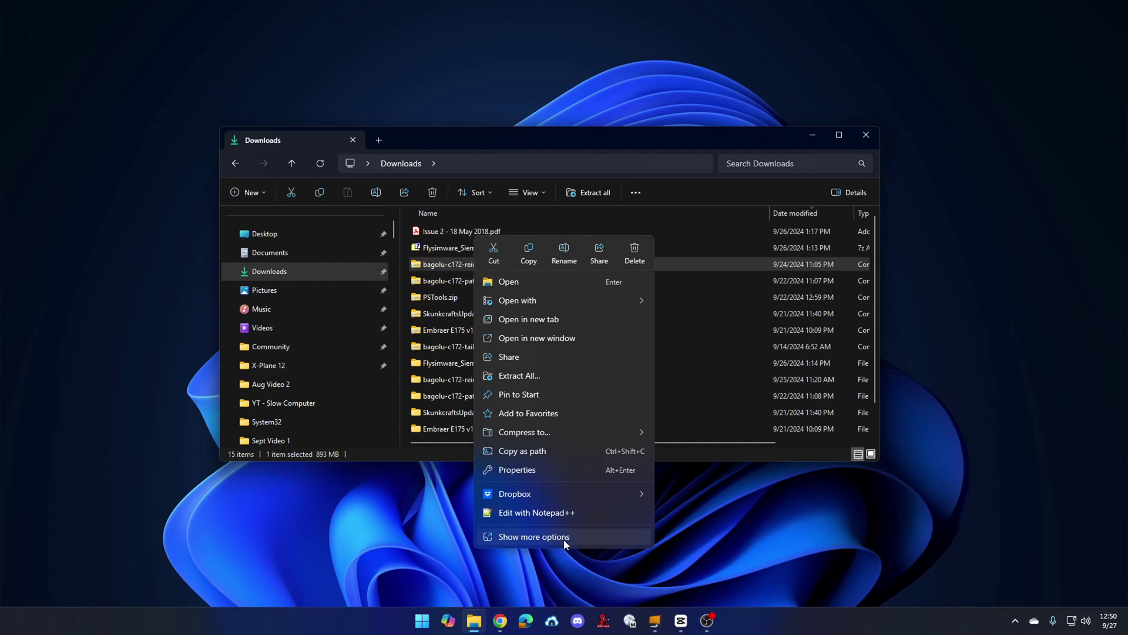
# Examine the expanded context options for bagolu-c172-reimsrocket-hawkxpii_ZPcmJ.zip in Downloads, and return to the desktop.
pyautogui.click(564, 538)
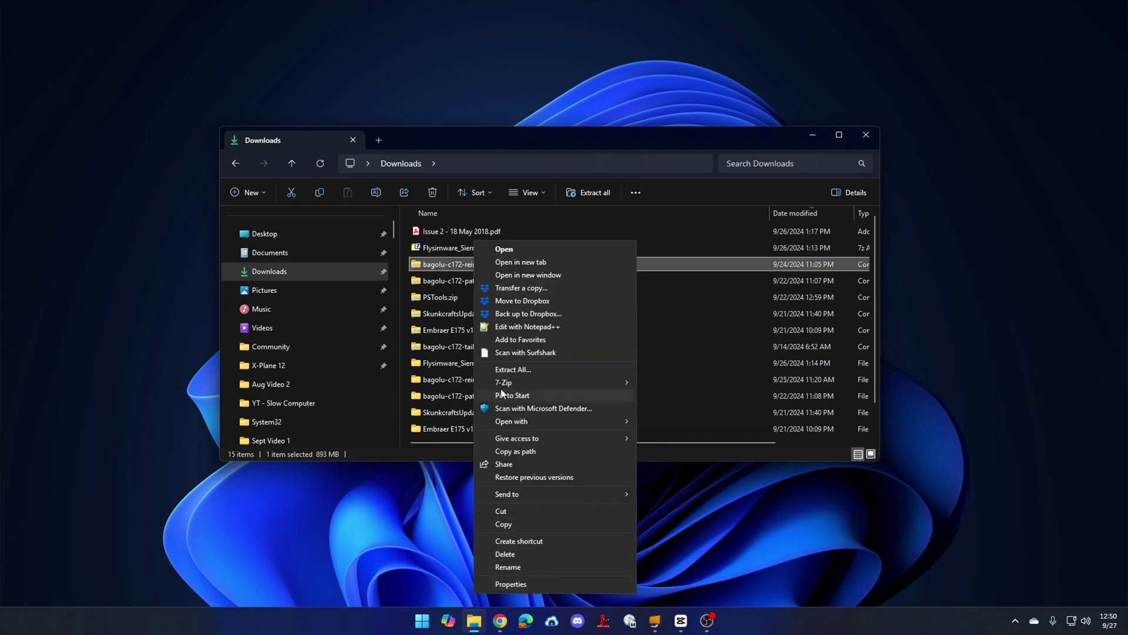
pyautogui.click(915, 427)
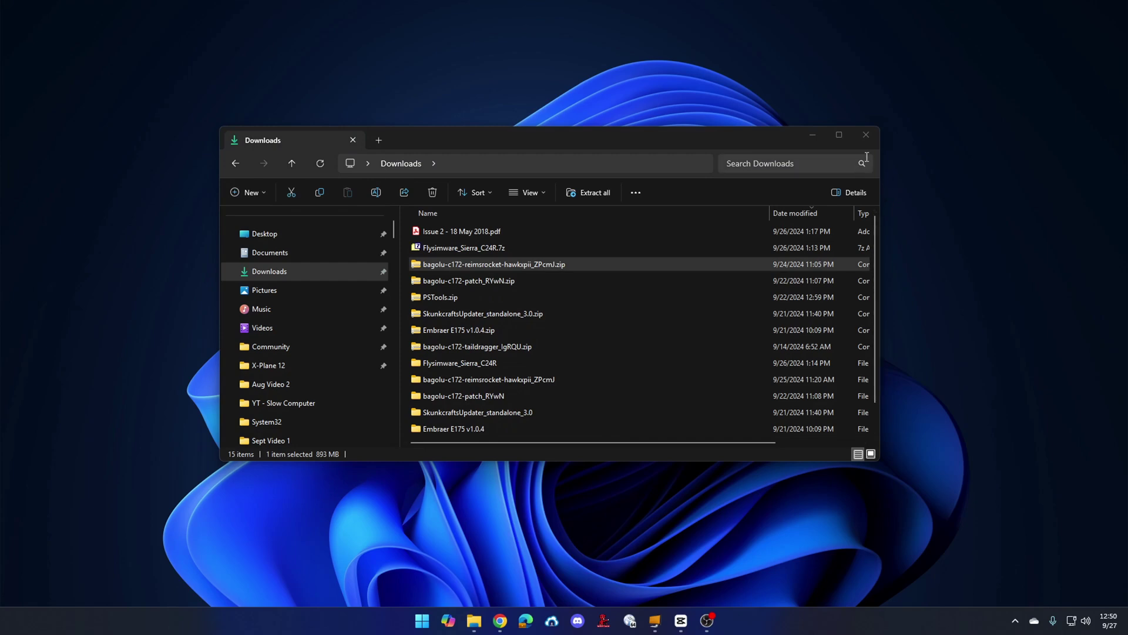
pyautogui.press('super+d')
# Launch Registry Editor by running regedit.
pyautogui.press('super+r')
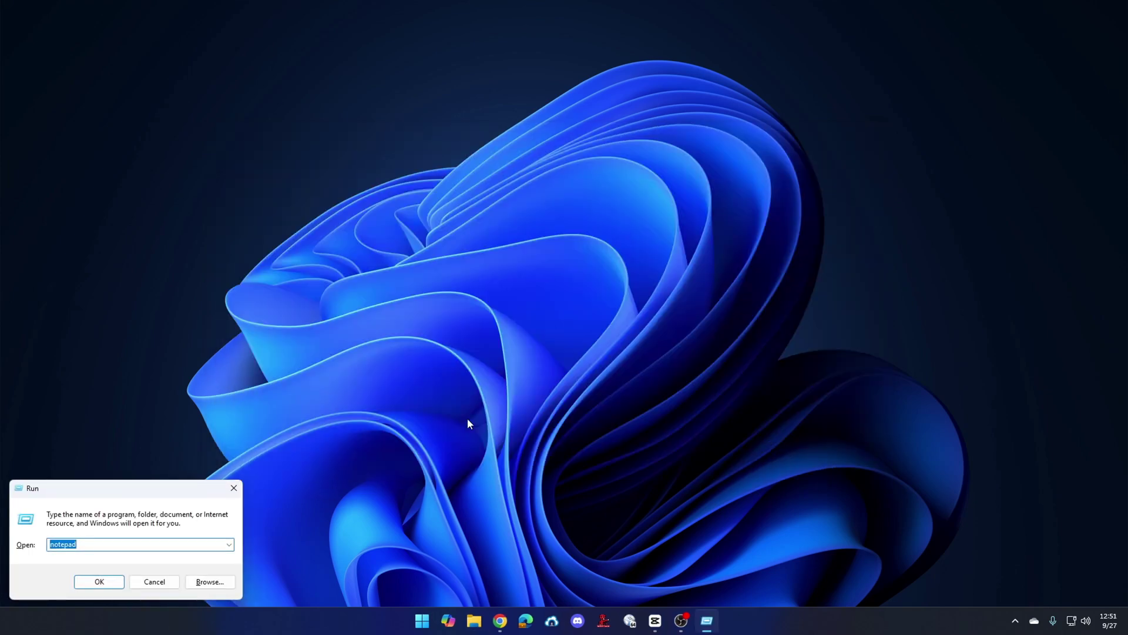
pyautogui.write('regedit')
pyautogui.press('Return')
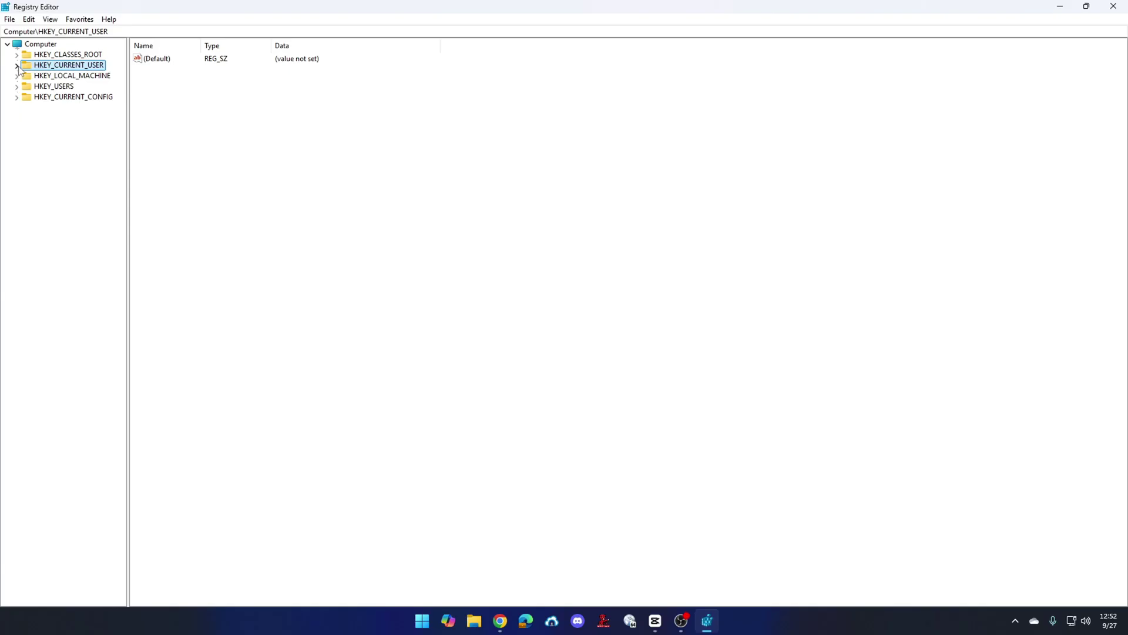
# Expand the registry tree to HKEY_CURRENT_USER\Software\Classes\CLSID.
pyautogui.click(17, 65)
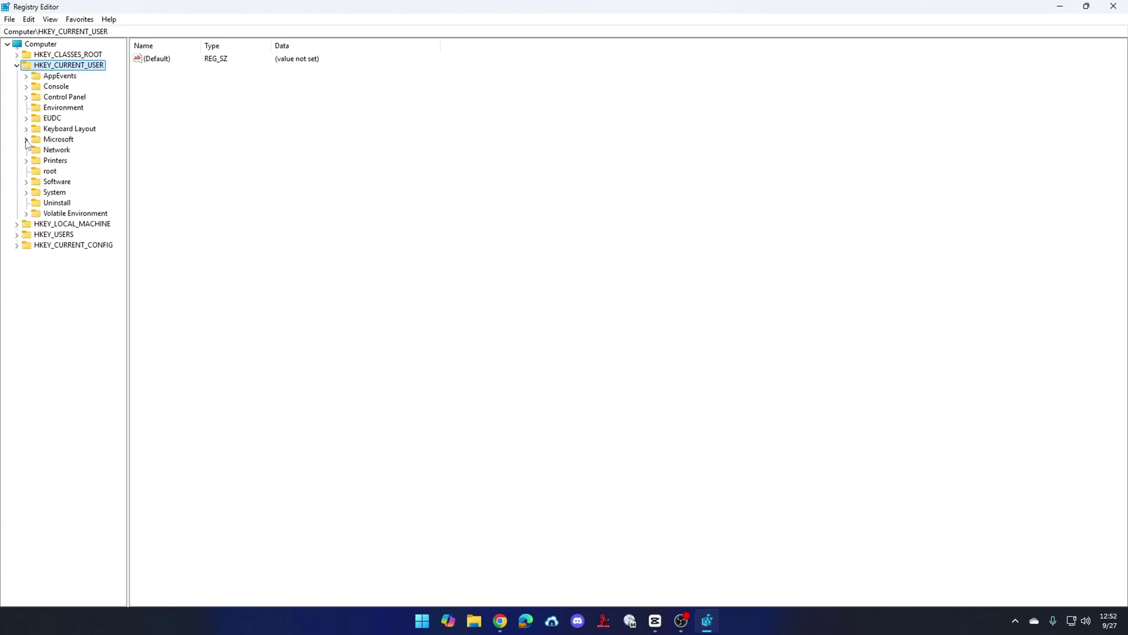
pyautogui.click(26, 181)
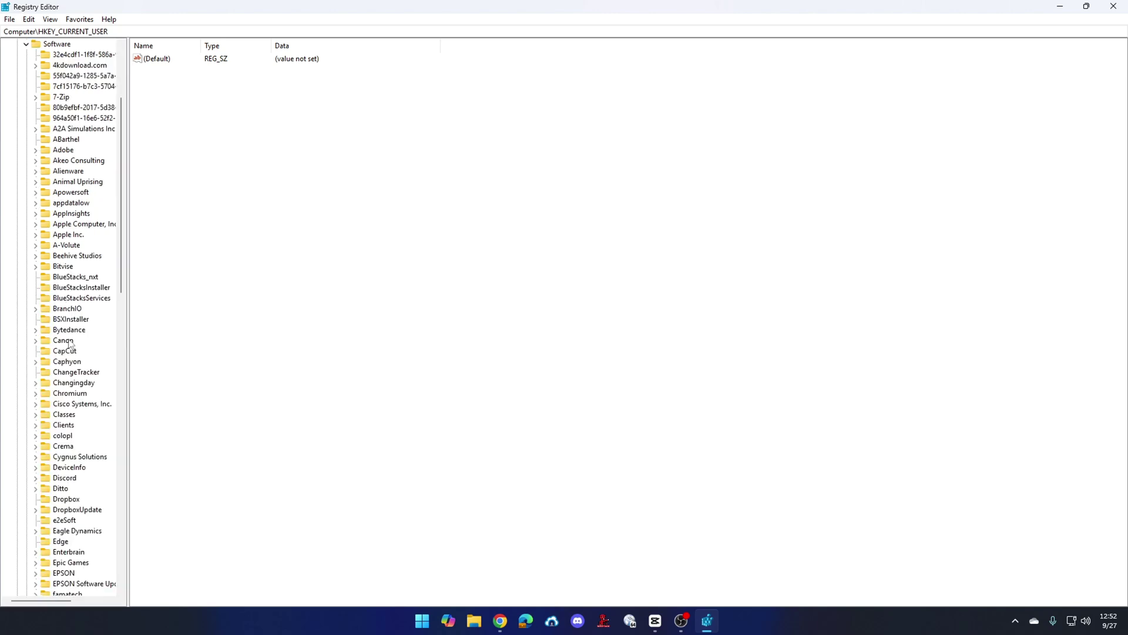
pyautogui.click(35, 419)
pyautogui.scroll(-10, 122, 464)
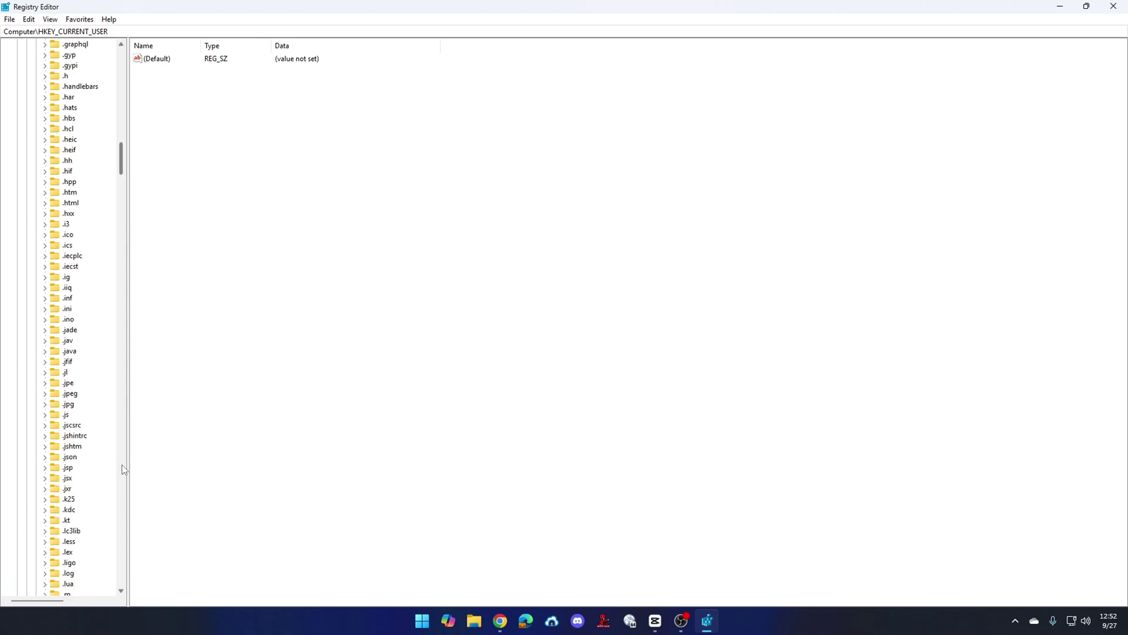
pyautogui.scroll(-20, 122, 465)
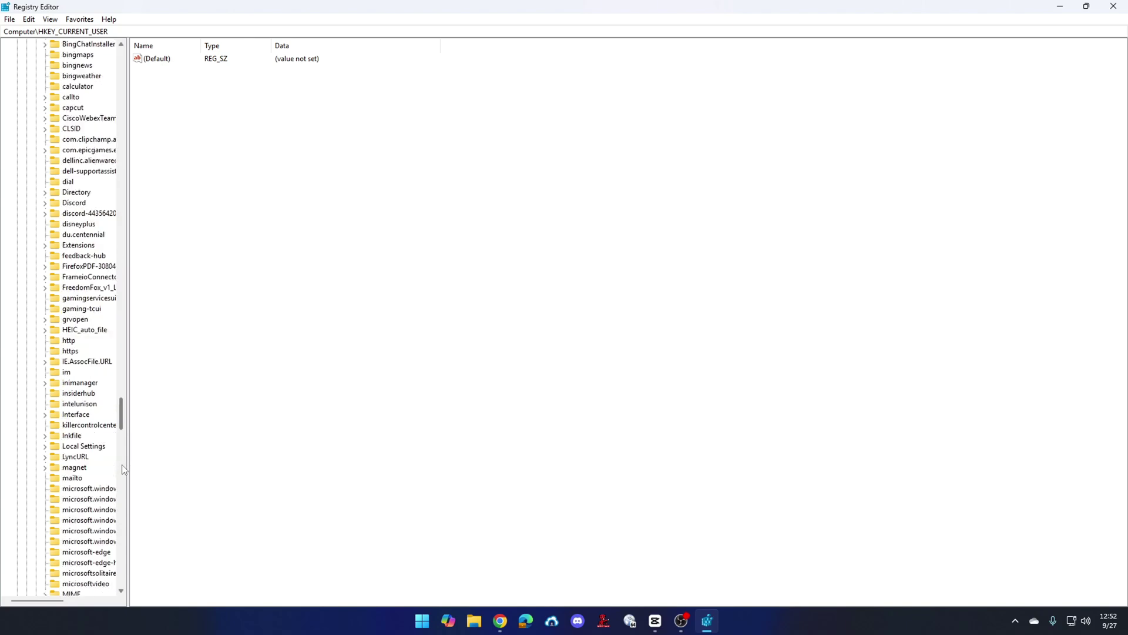
pyautogui.click(45, 130)
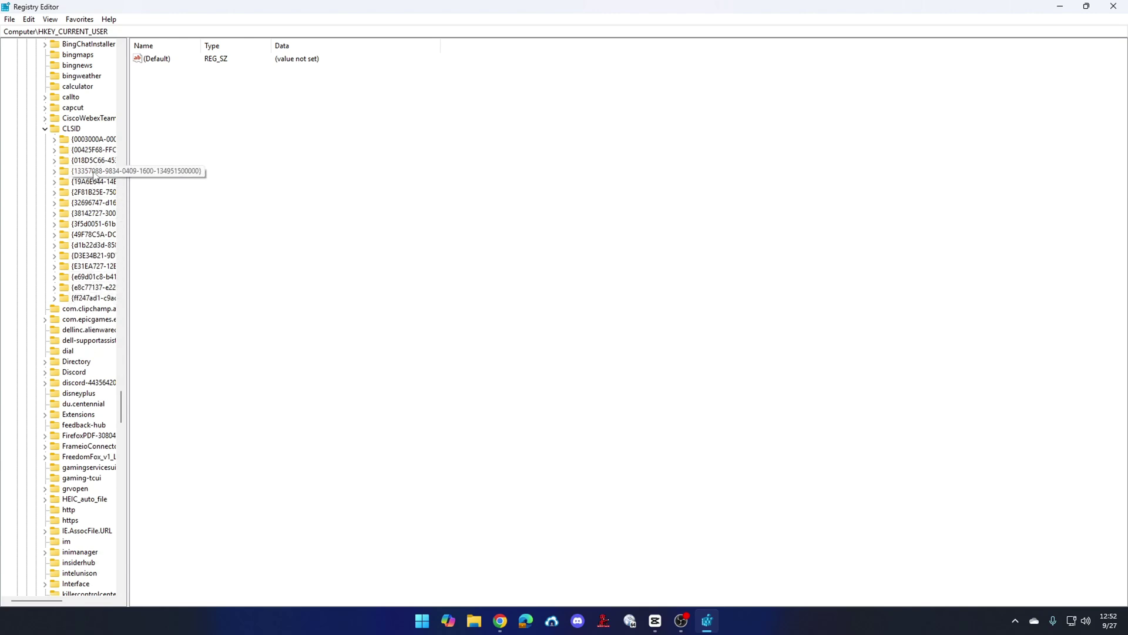
# Create a new key under CLSID named {86ca1aa0-34aa-4e8b-a509-50c905bae2a2}.
pyautogui.rightClick(77, 132)
pyautogui.moveTo(137, 154)
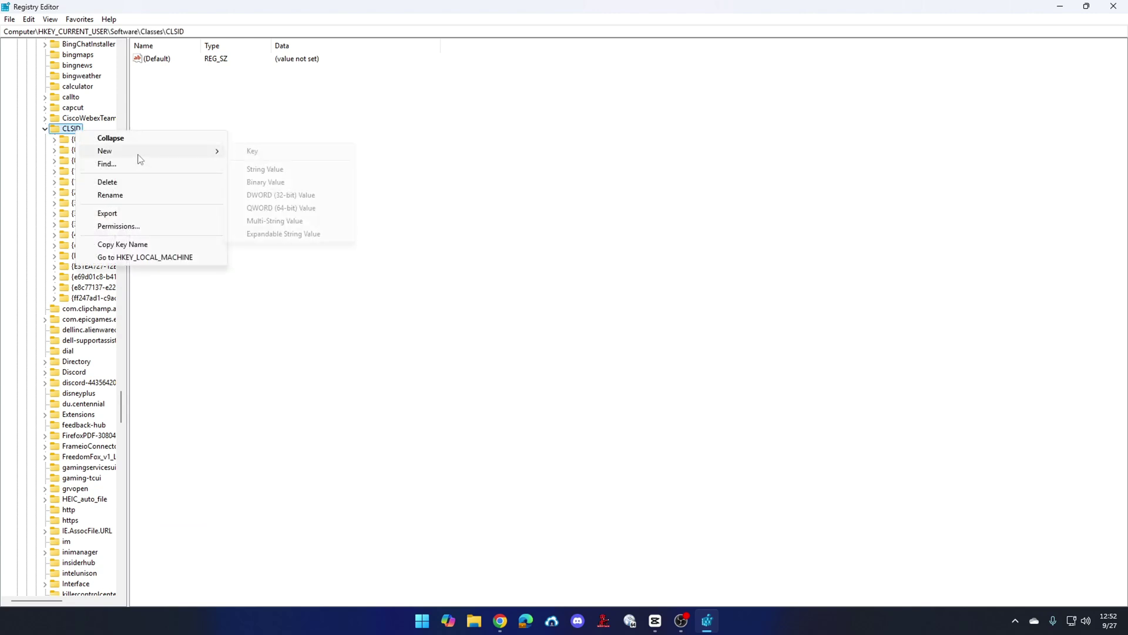
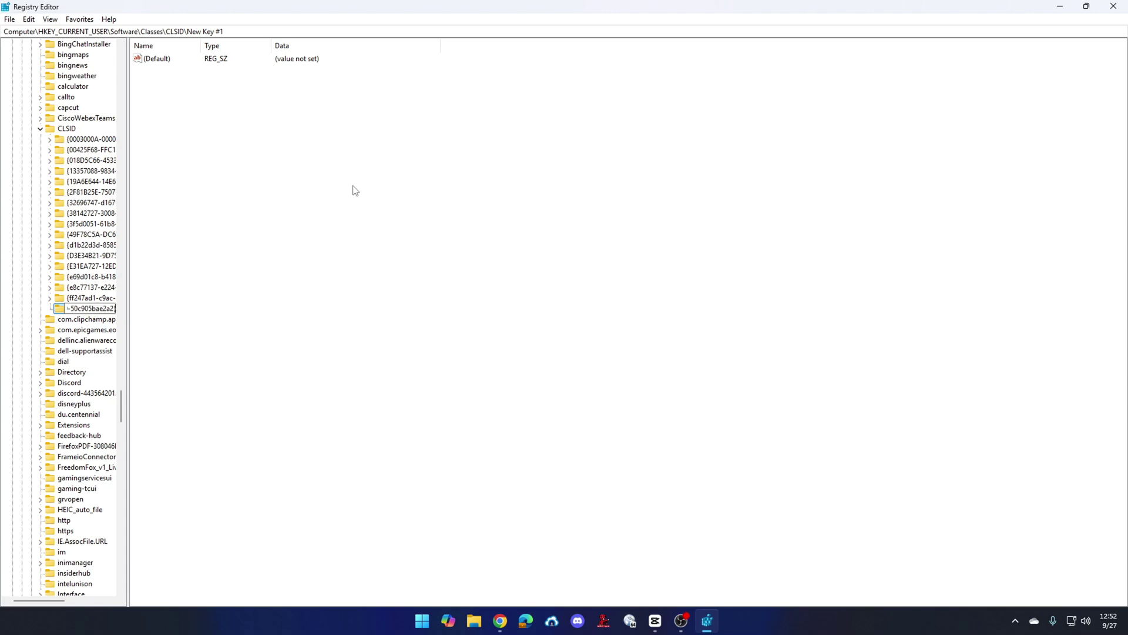
pyautogui.press('Return')
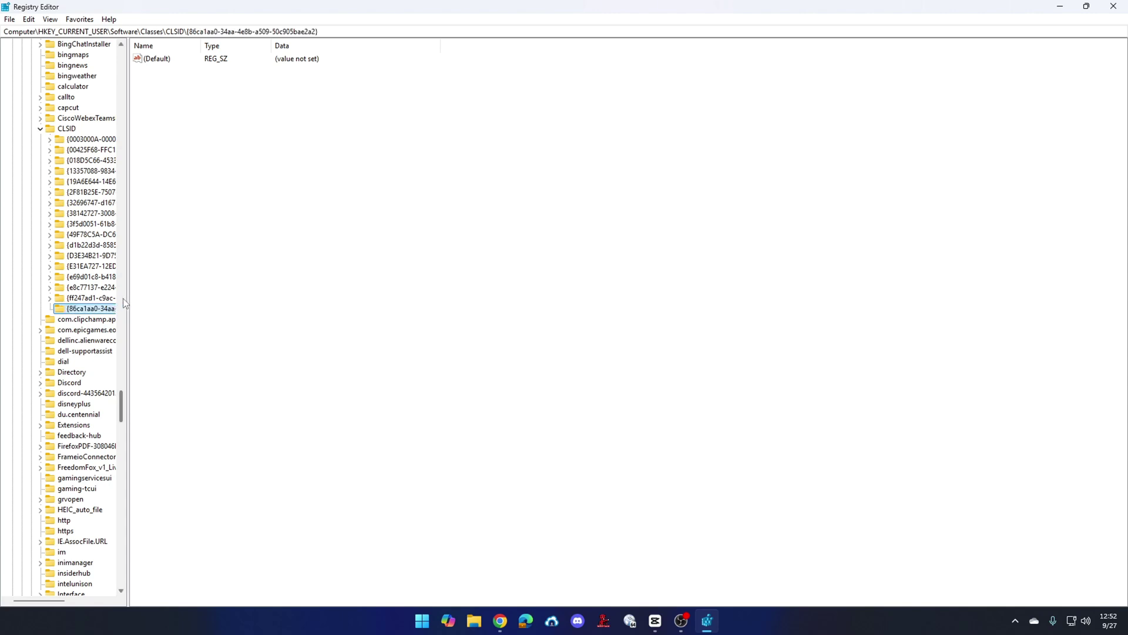
# Widen the key tree and create a subkey named InprocServer32 under {86ca1aa0-34aa-4e8b-a509-50c905bae2a2}.
pyautogui.moveTo(128, 299); pyautogui.dragTo(301, 315)
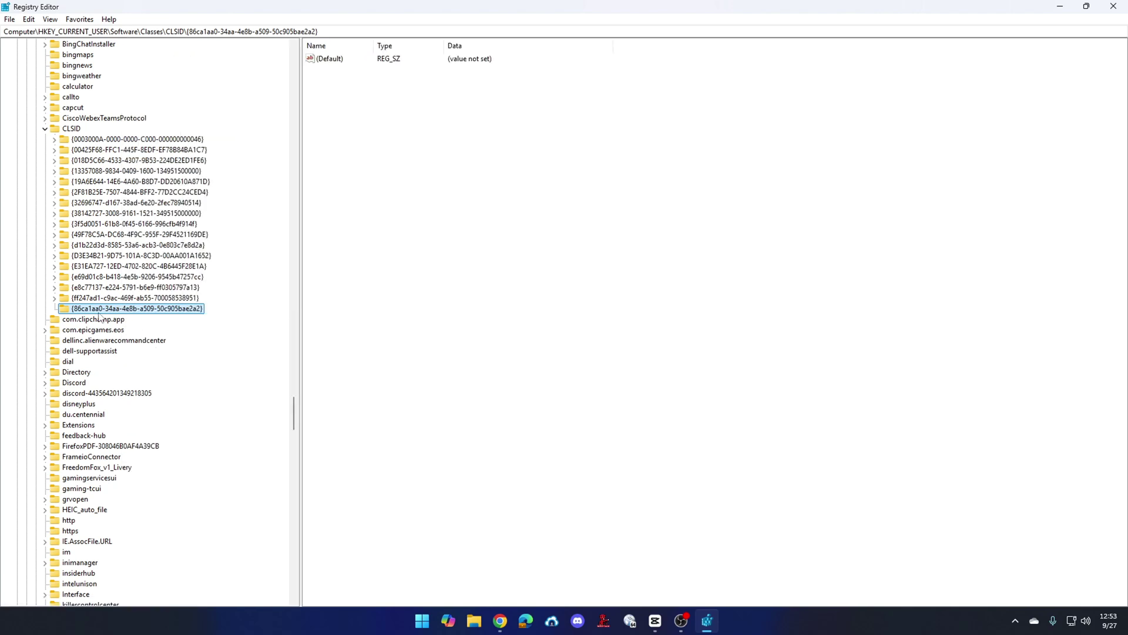
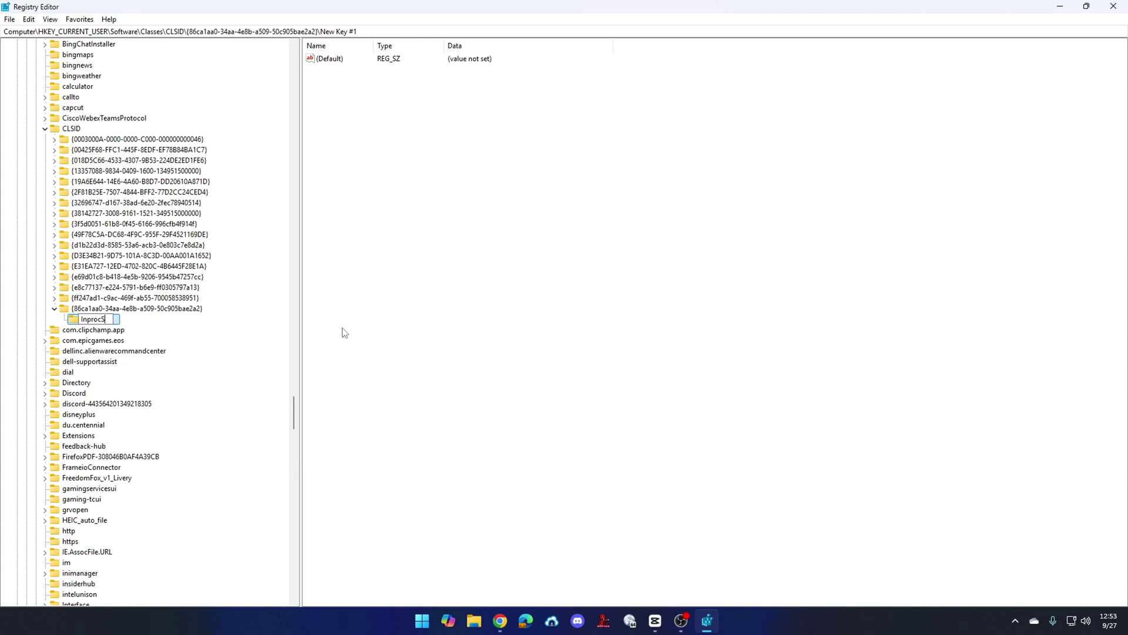
pyautogui.write('32')
pyautogui.press('Return')
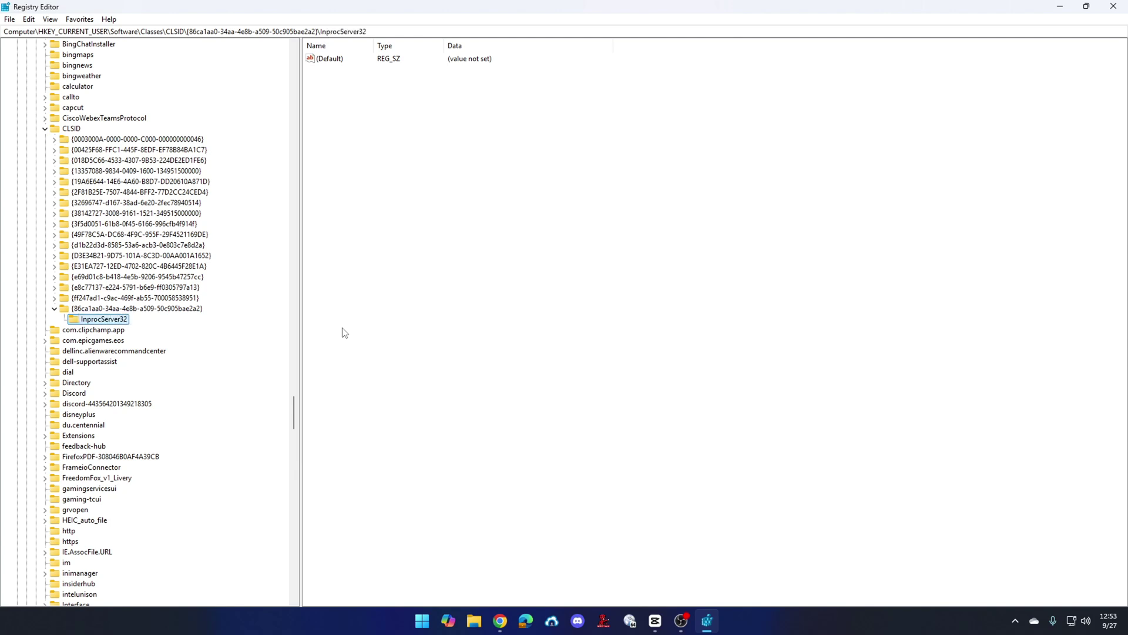
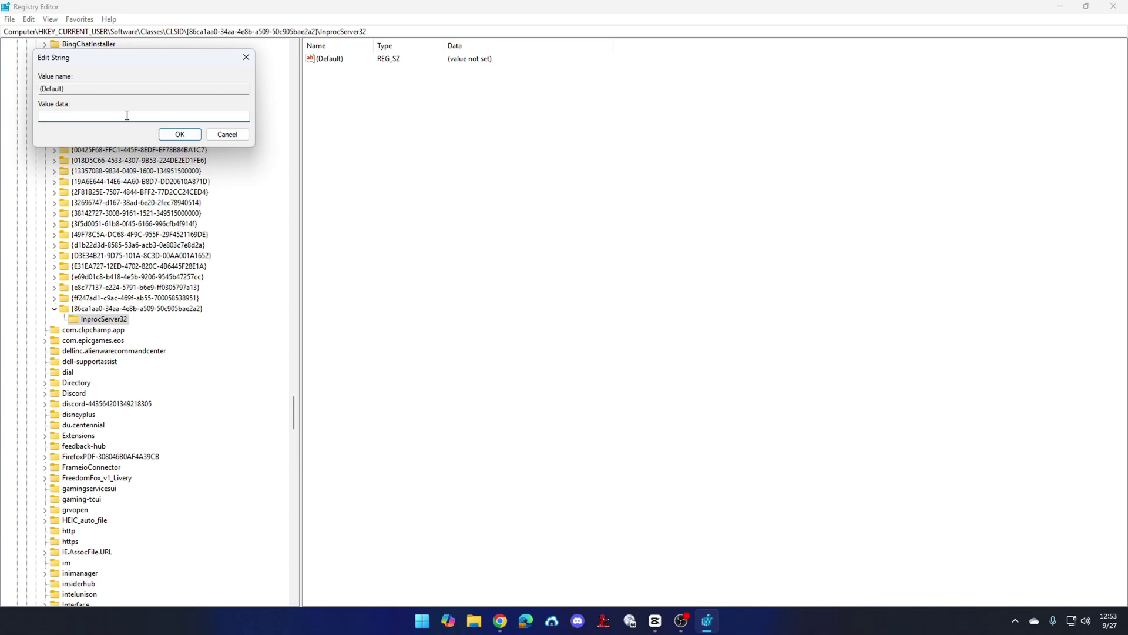
# Save the InprocServer32 key's (Default) value with blank data and close Registry Editor.
pyautogui.click(180, 137)
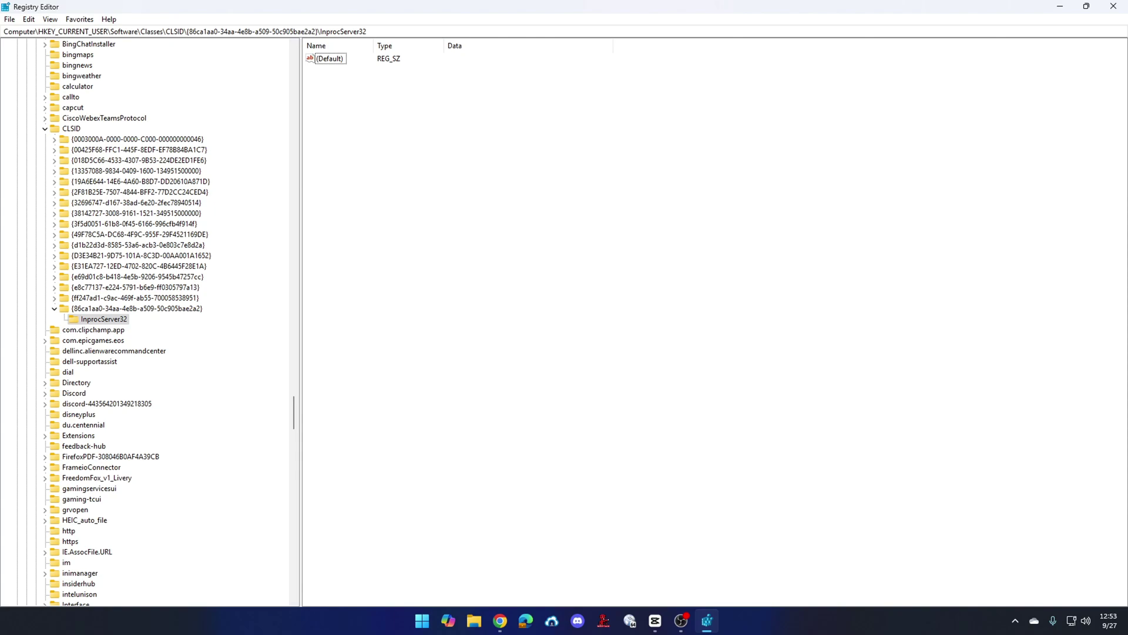
pyautogui.click(1114, 6)
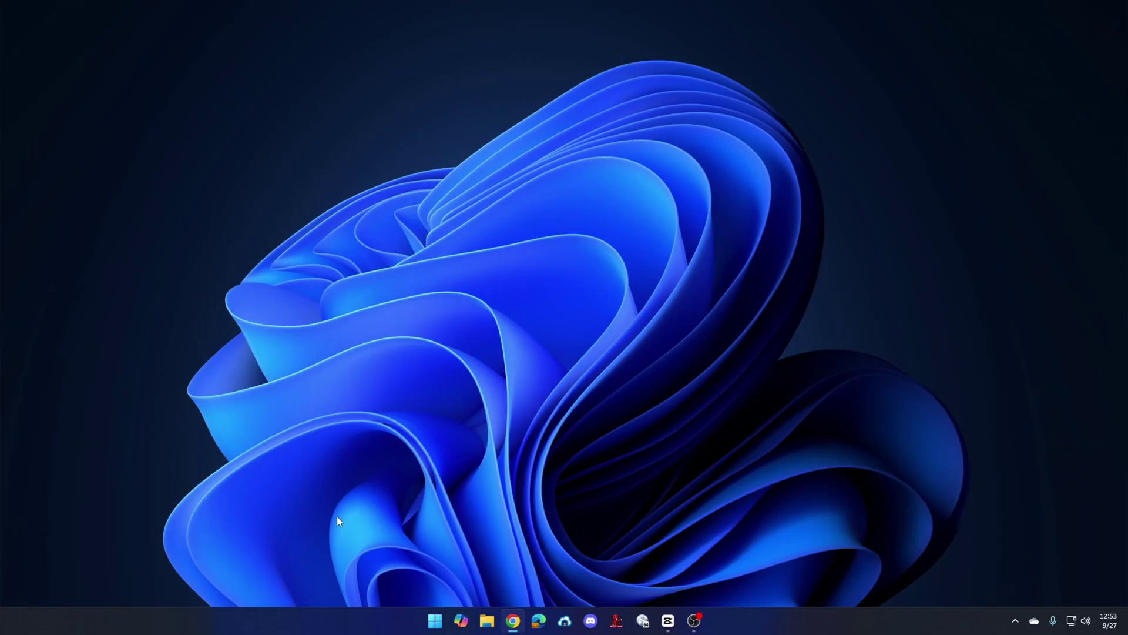
# Open Task Manager and filter the detailed process list for "explorer".
pyautogui.rightClick(365, 619)
pyautogui.click(431, 574)
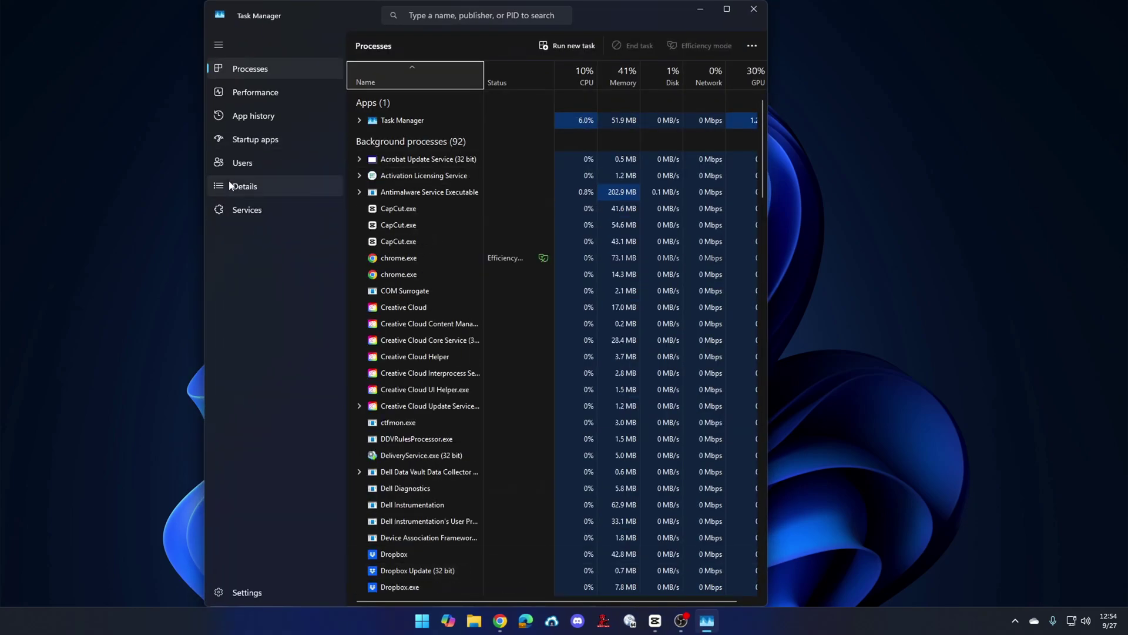
pyautogui.click(249, 186)
pyautogui.click(457, 19)
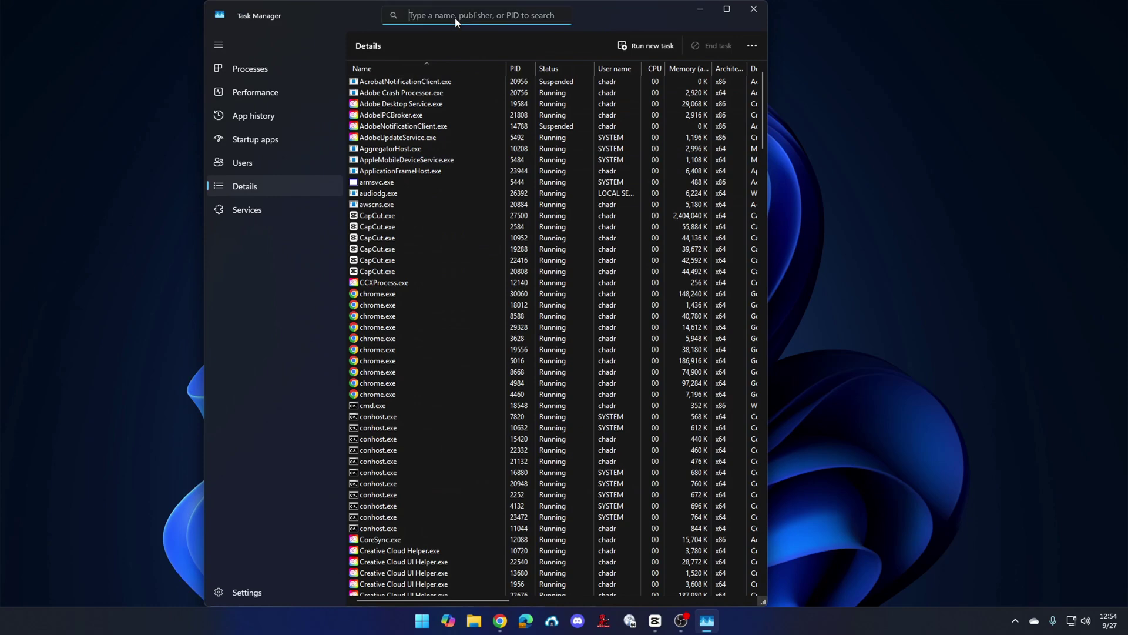
pyautogui.write('explorer')
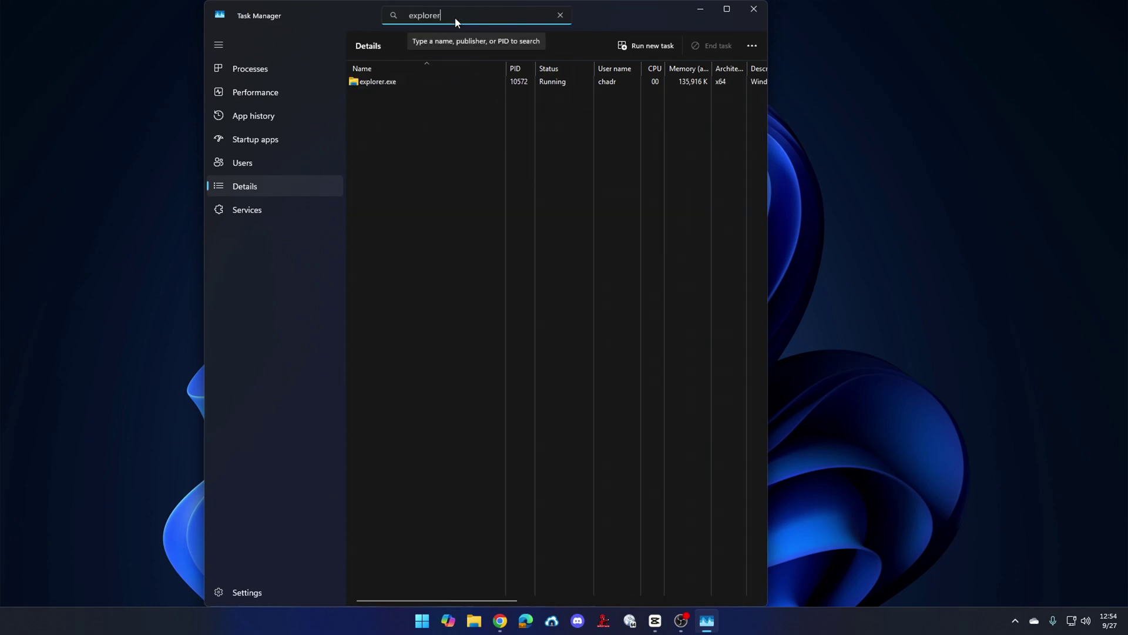
# End the explorer.exe process and confirm ending it.
pyautogui.click(384, 84)
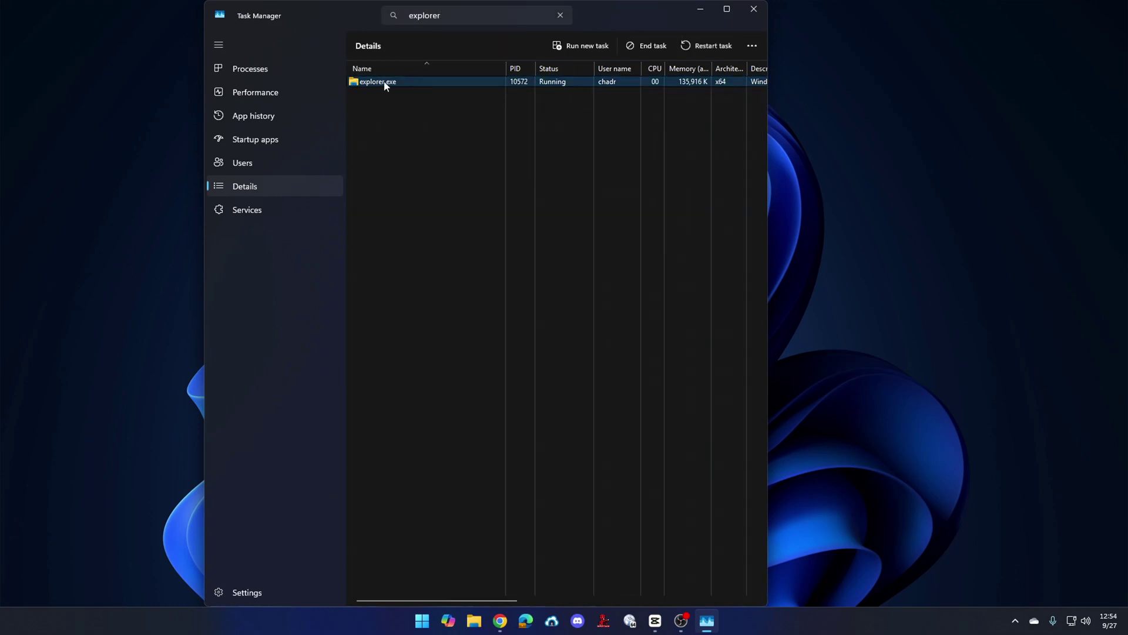
pyautogui.rightClick(382, 84)
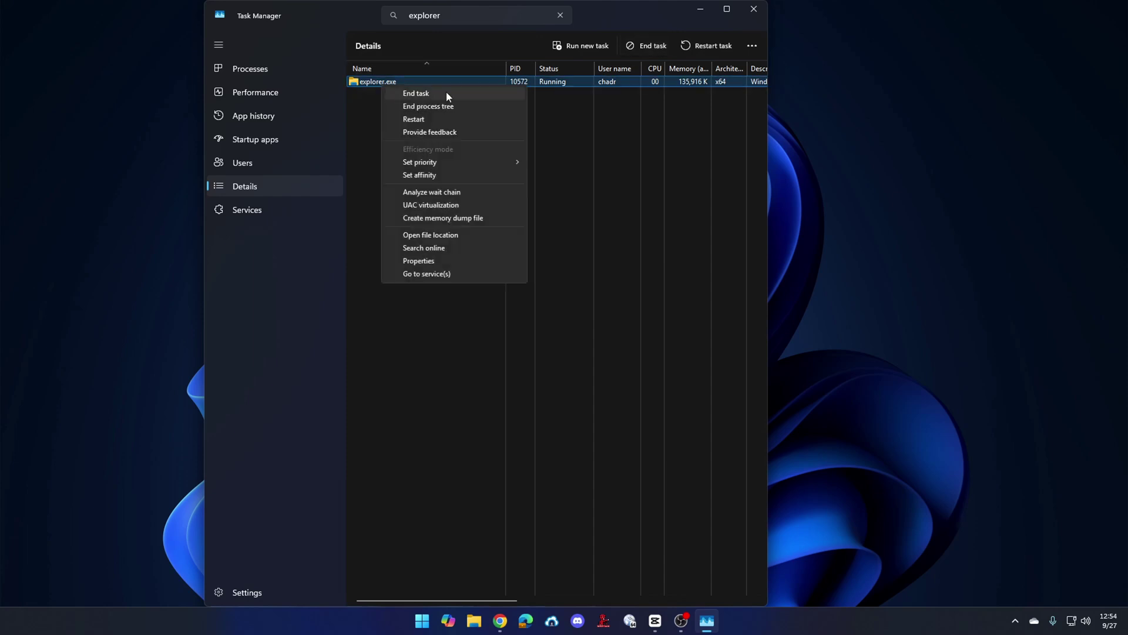
pyautogui.click(423, 93)
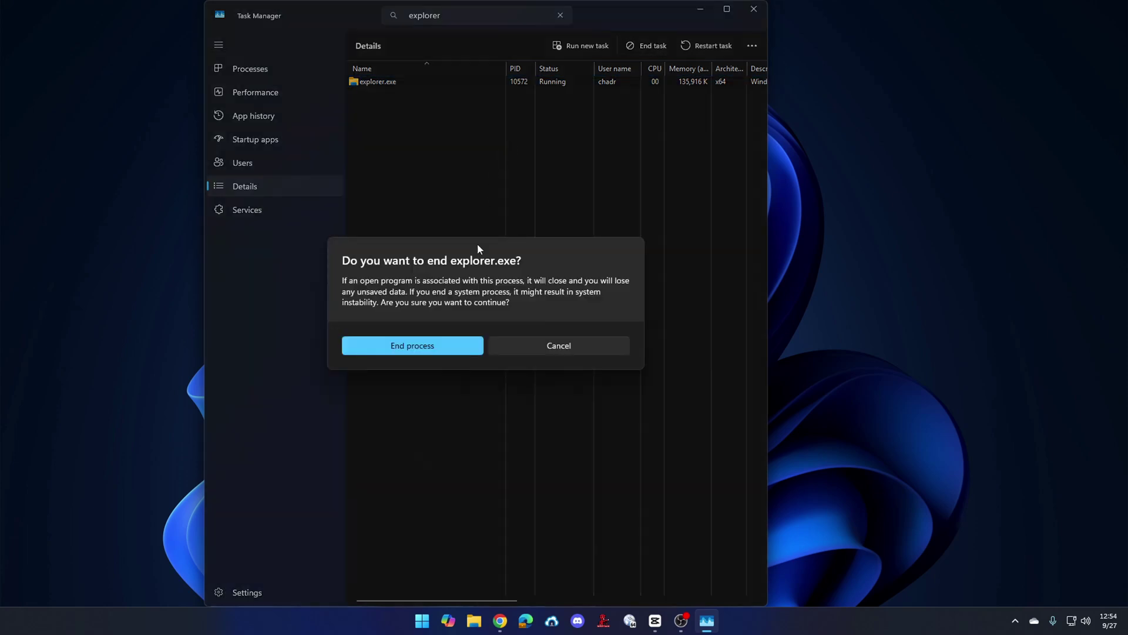
pyautogui.click(423, 346)
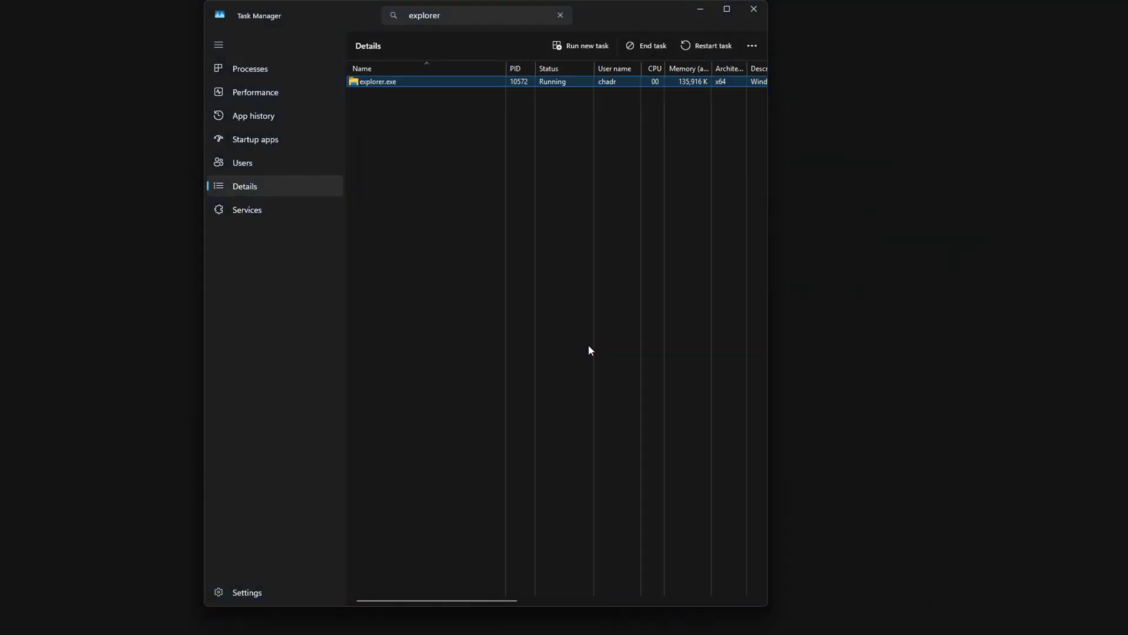
# Run explorer.exe as a new task and close Task Manager.
pyautogui.click(591, 47)
pyautogui.write('expl')
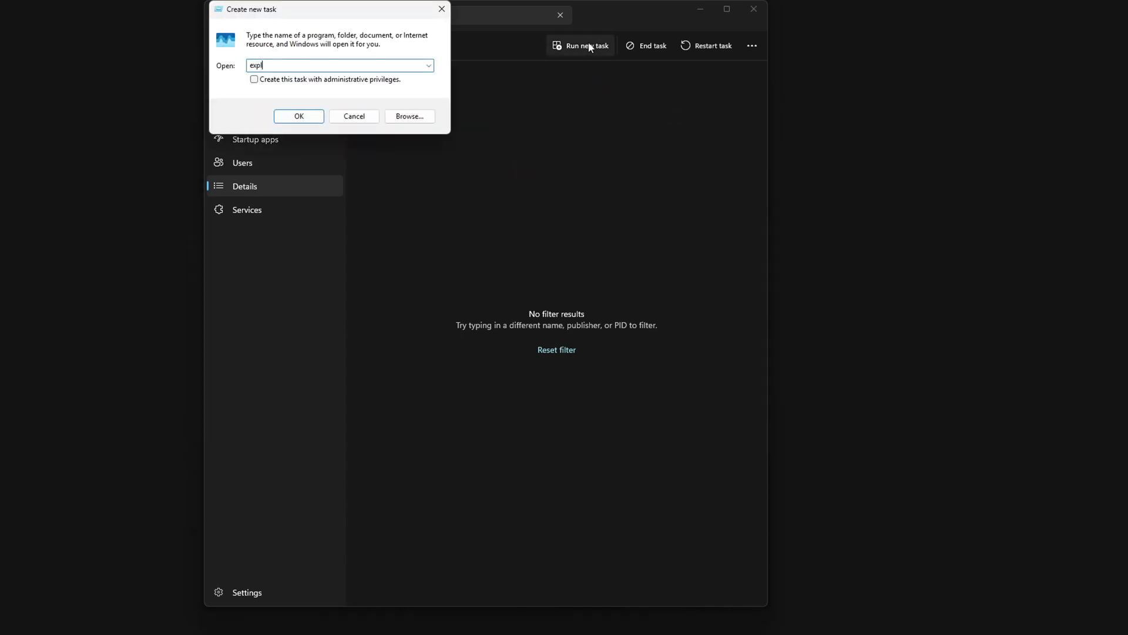
pyautogui.write('orer.exe')
pyautogui.press('Return')
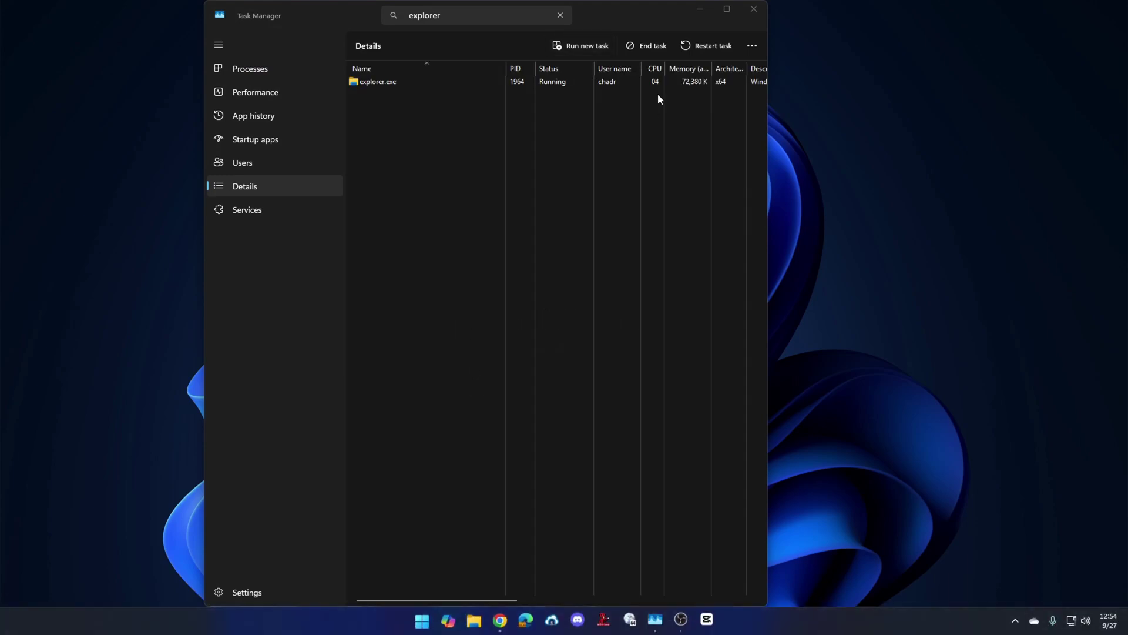
pyautogui.click(754, 9)
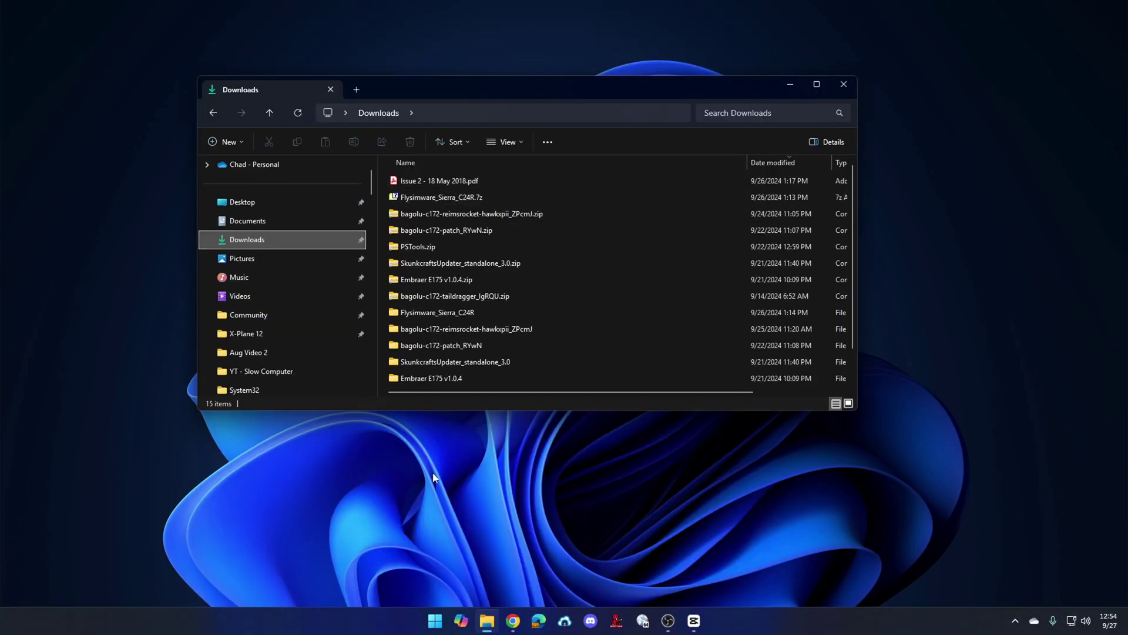
# Check the context menu of bagolu-c172-reimsrocket-hawkxpii_ZPcmJ.zip in the Downloads folder.
pyautogui.click(468, 212)
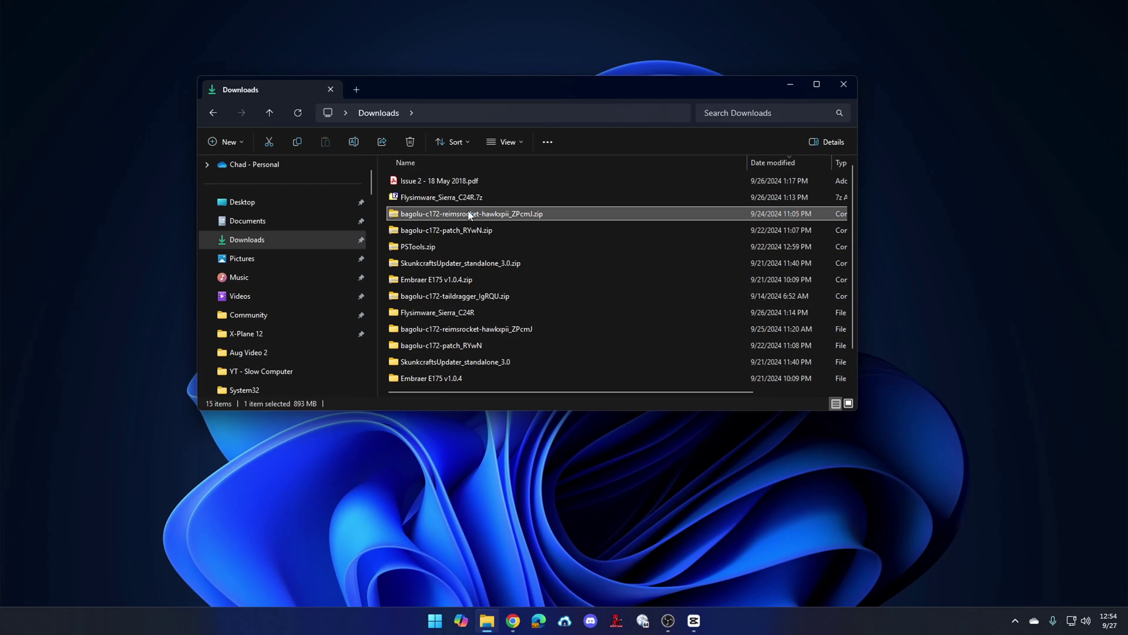
pyautogui.rightClick(468, 212)
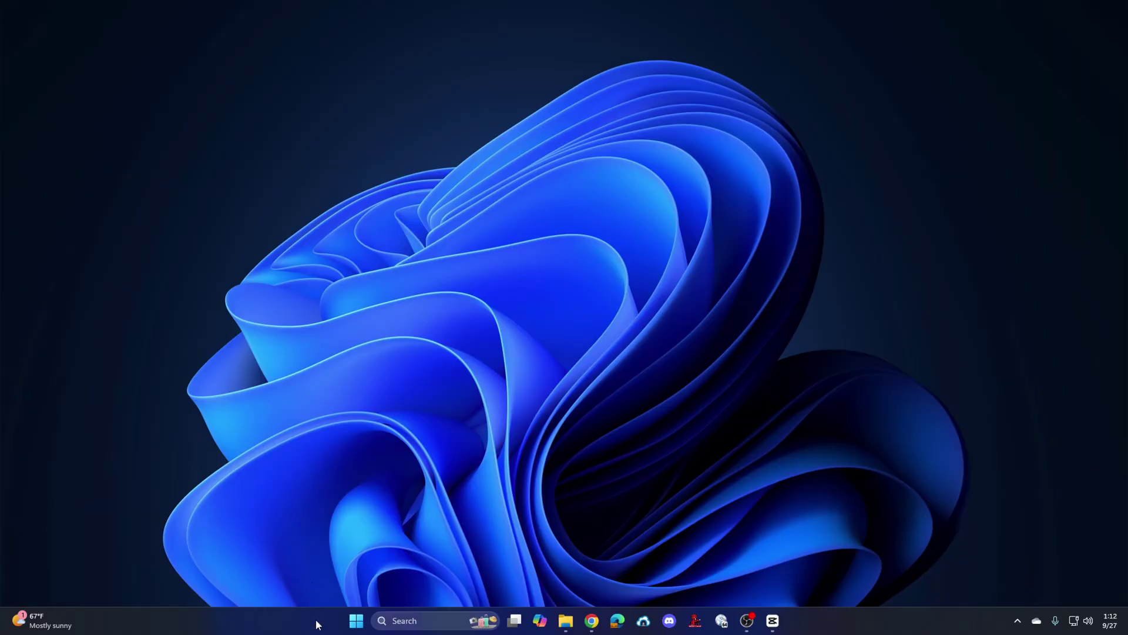
# In the Windows taskbar settings, set Search to Hide and turn off Task view and Widgets.
pyautogui.rightClick(316, 621)
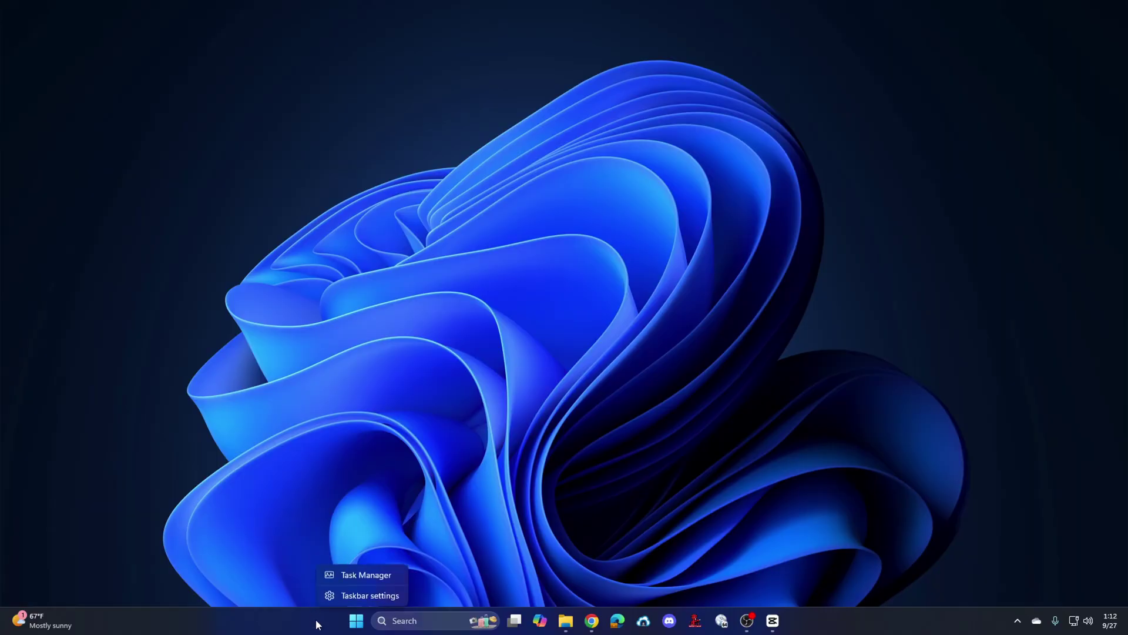
pyautogui.click(370, 595)
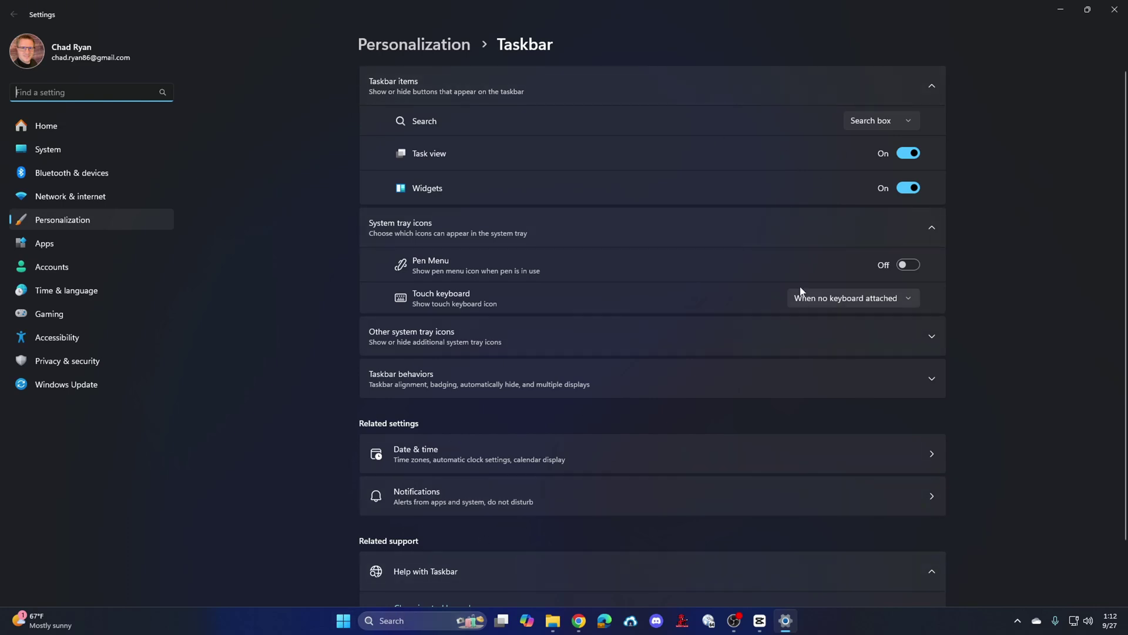
pyautogui.click(912, 122)
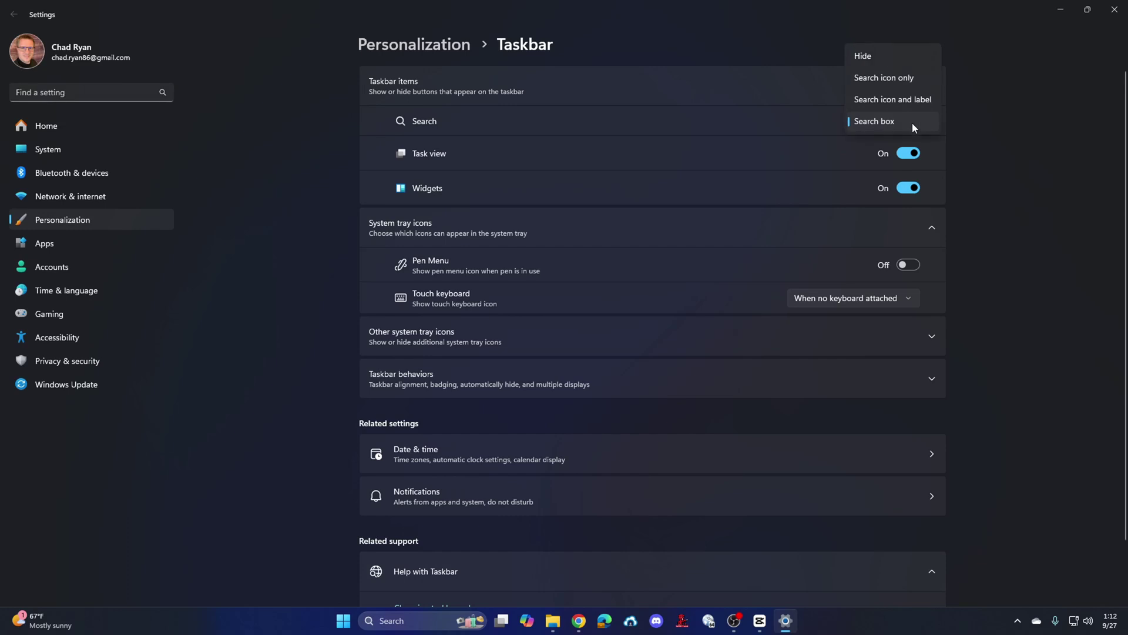
pyautogui.click(892, 54)
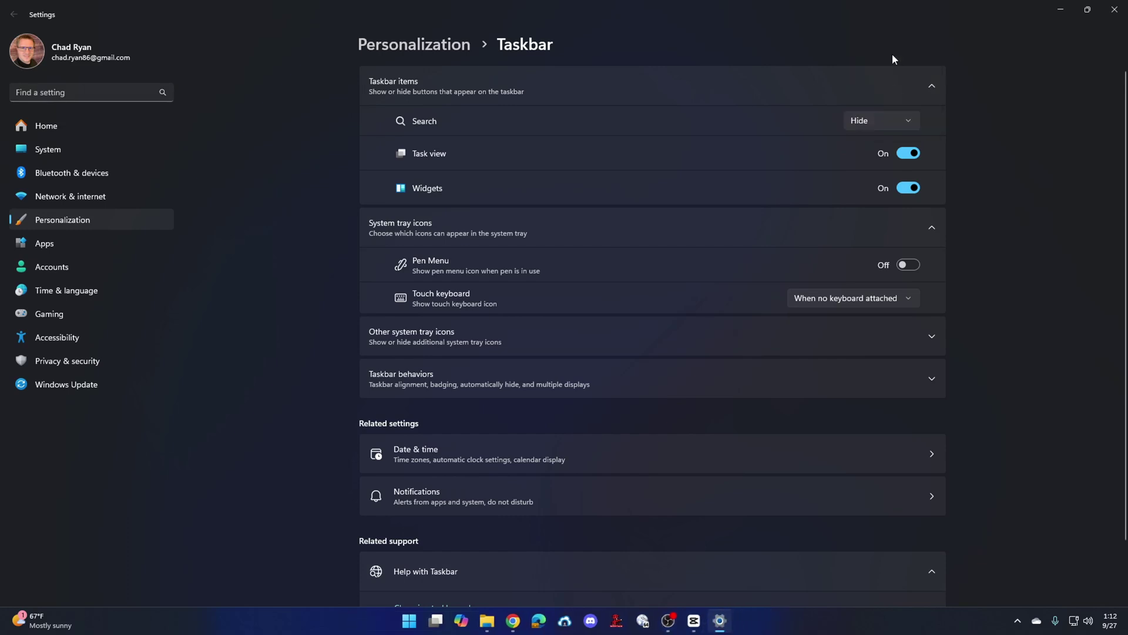
pyautogui.click(908, 154)
pyautogui.click(913, 188)
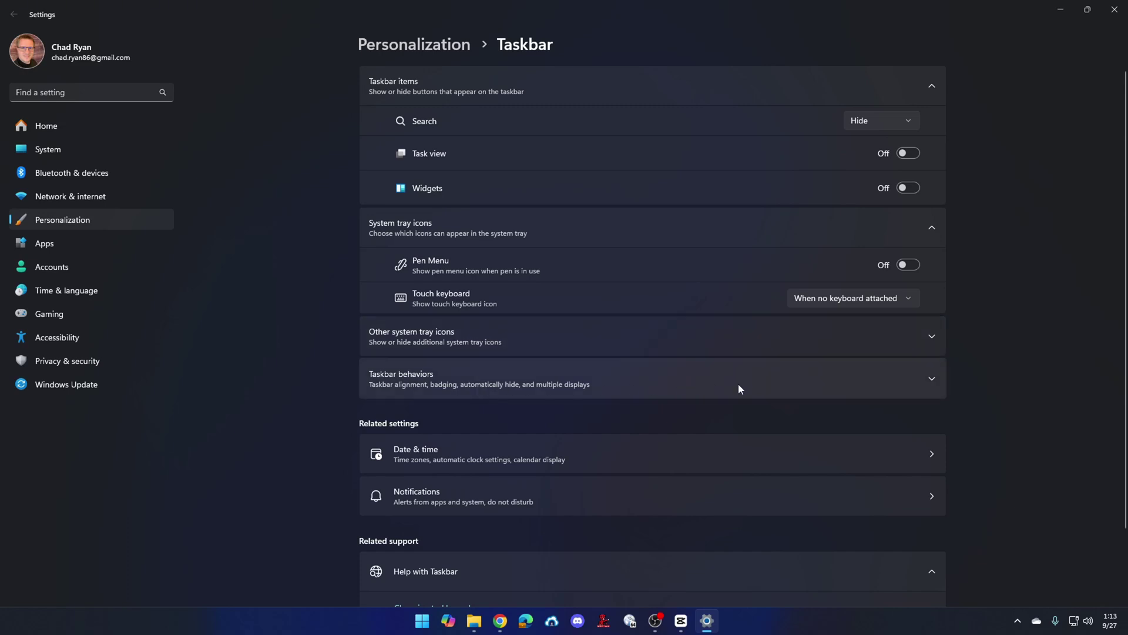
# Set the taskbar alignment to Left in the taskbar behaviors and look over the remaining behavior options.
pyautogui.click(933, 380)
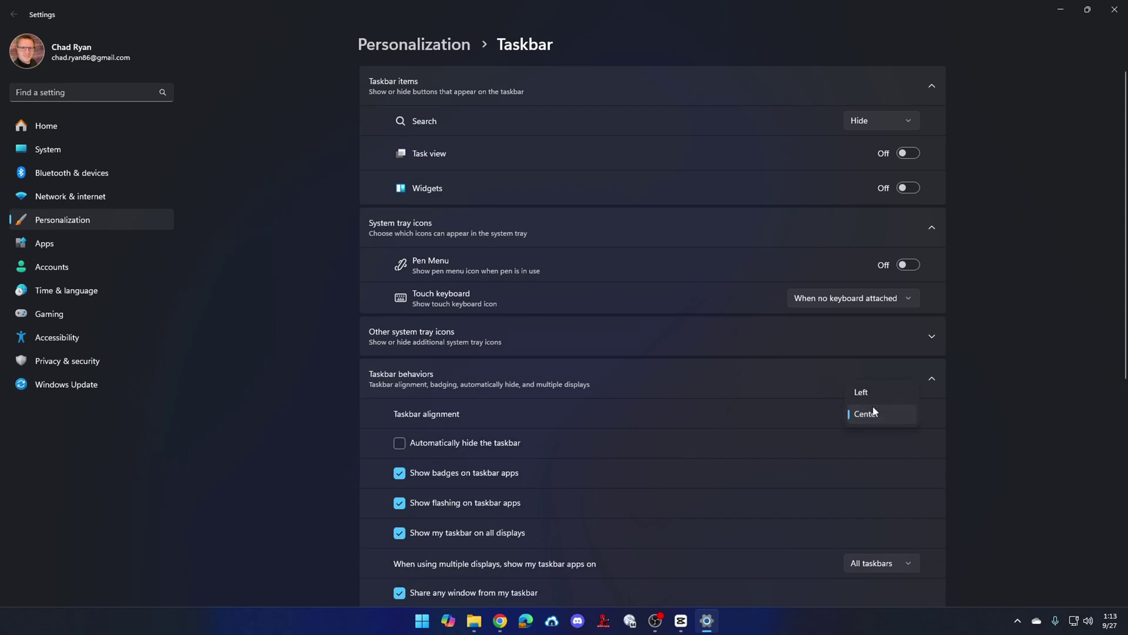
pyautogui.click(879, 391)
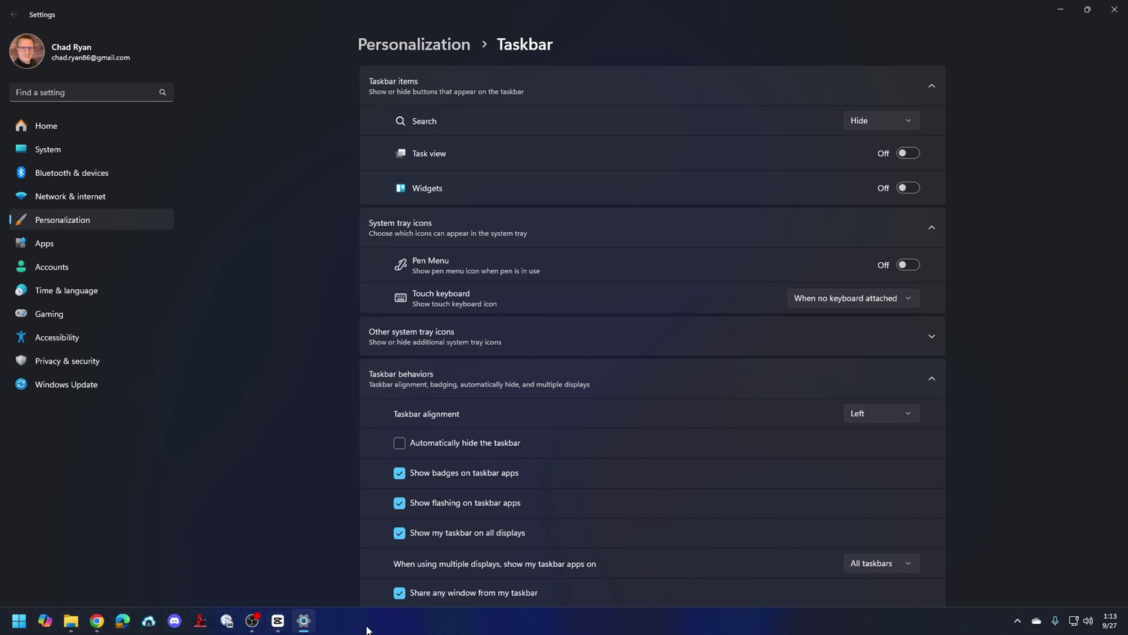
pyautogui.scroll(-1, 734, 444)
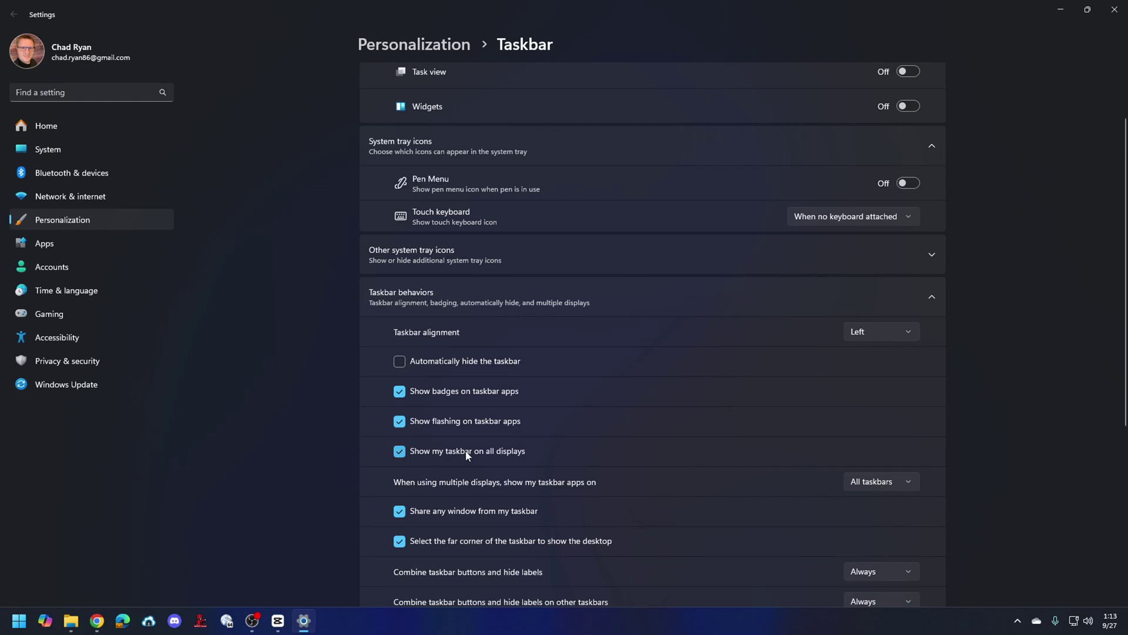
pyautogui.scroll(-2, 551, 439)
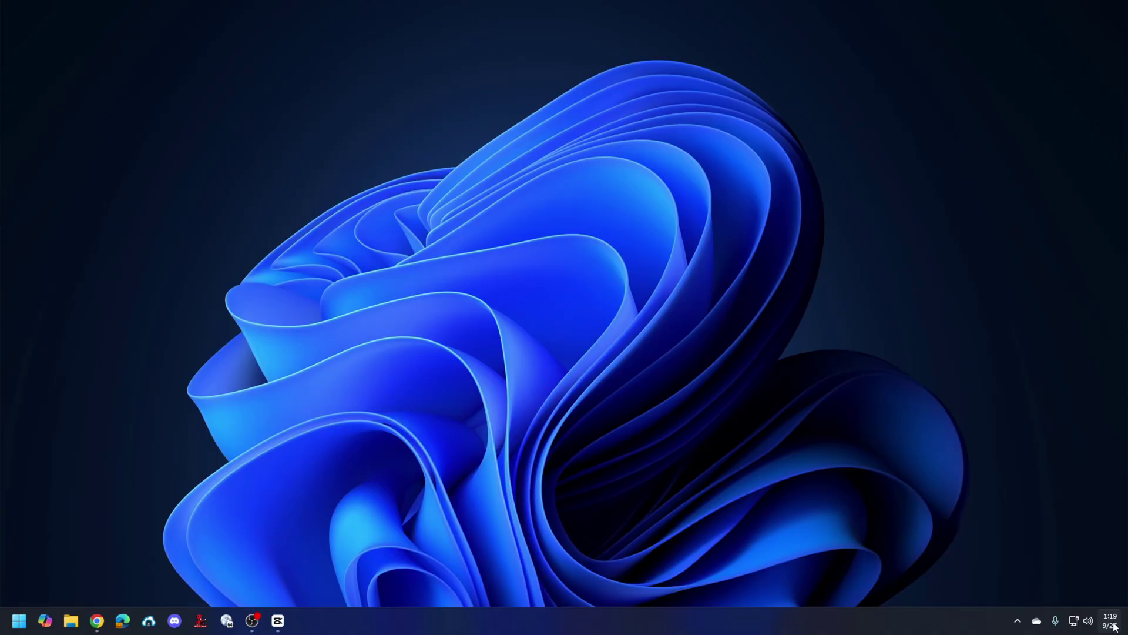
# Open the Windows notification settings from the taskbar clock and turn off Notifications.
pyautogui.rightClick(1111, 622)
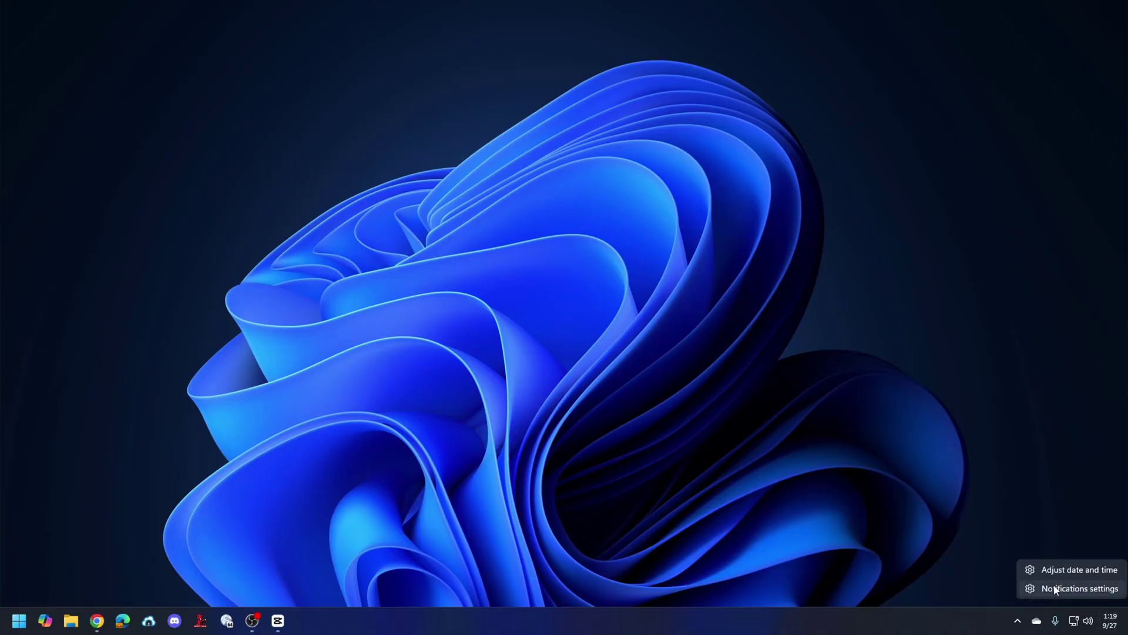
pyautogui.click(1056, 589)
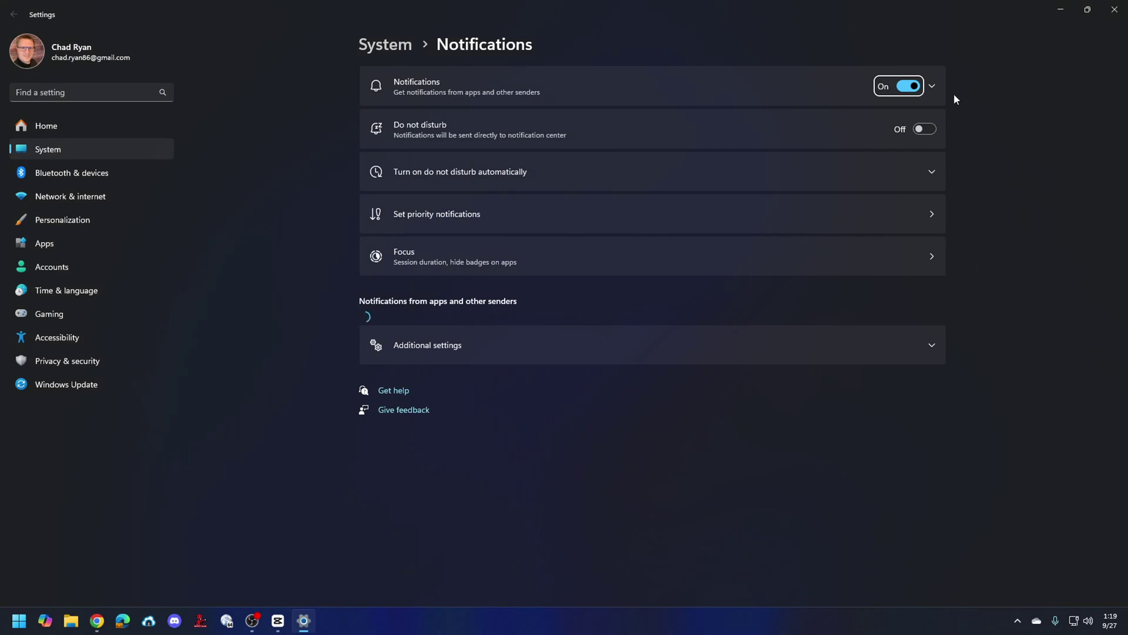
pyautogui.click(910, 86)
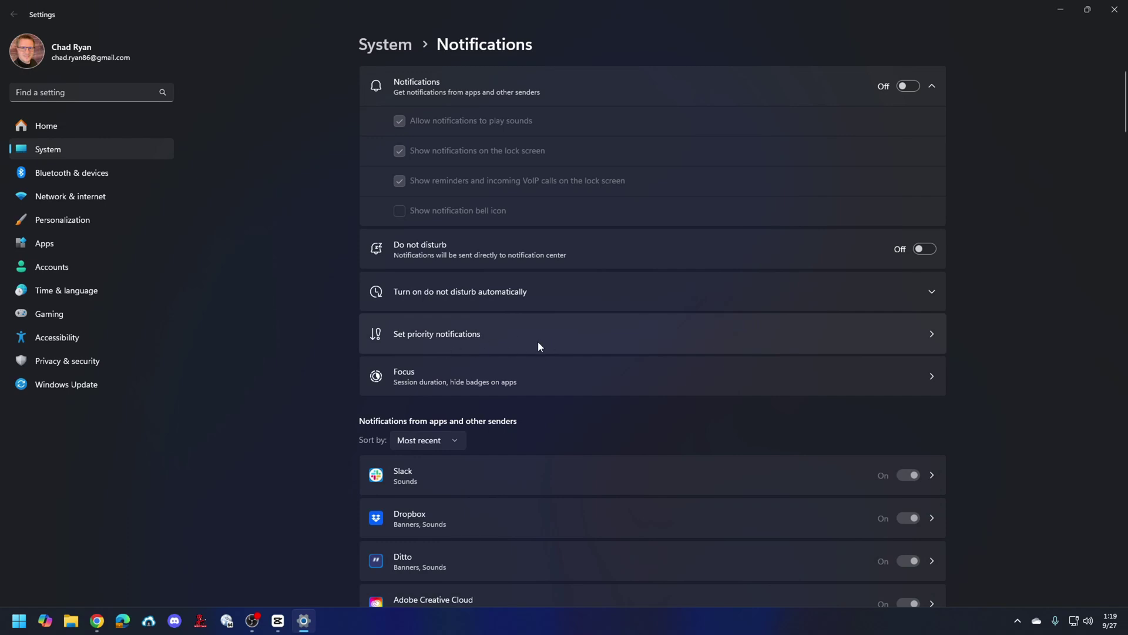
# Look through the notification switches for individual apps and other senders.
pyautogui.scroll(-3, 508, 380)
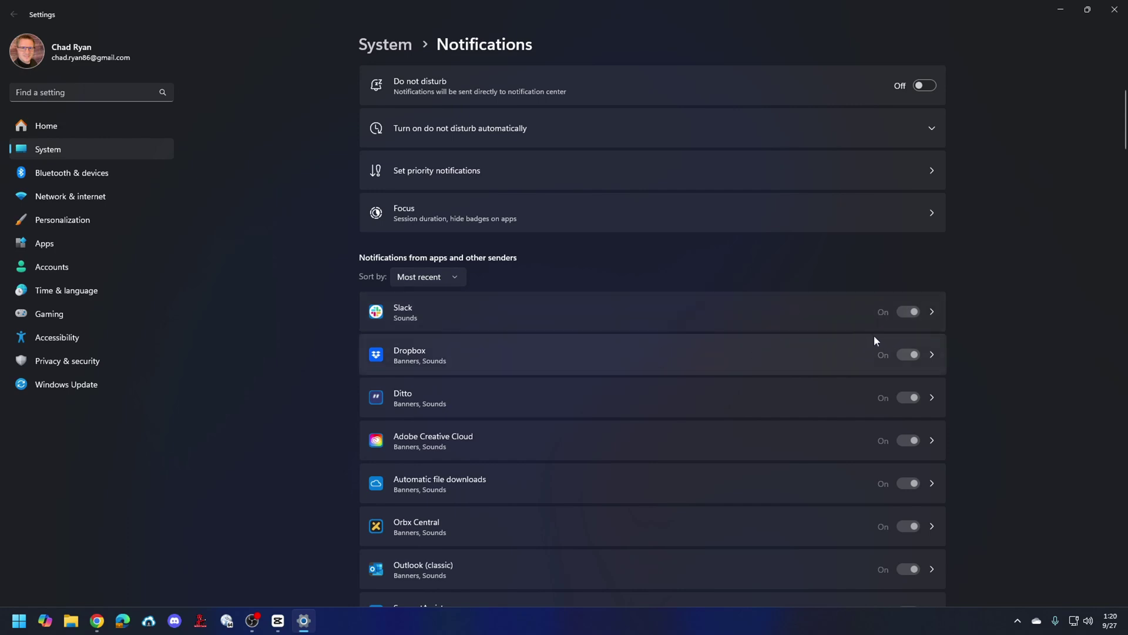
pyautogui.scroll(3, 1026, 320)
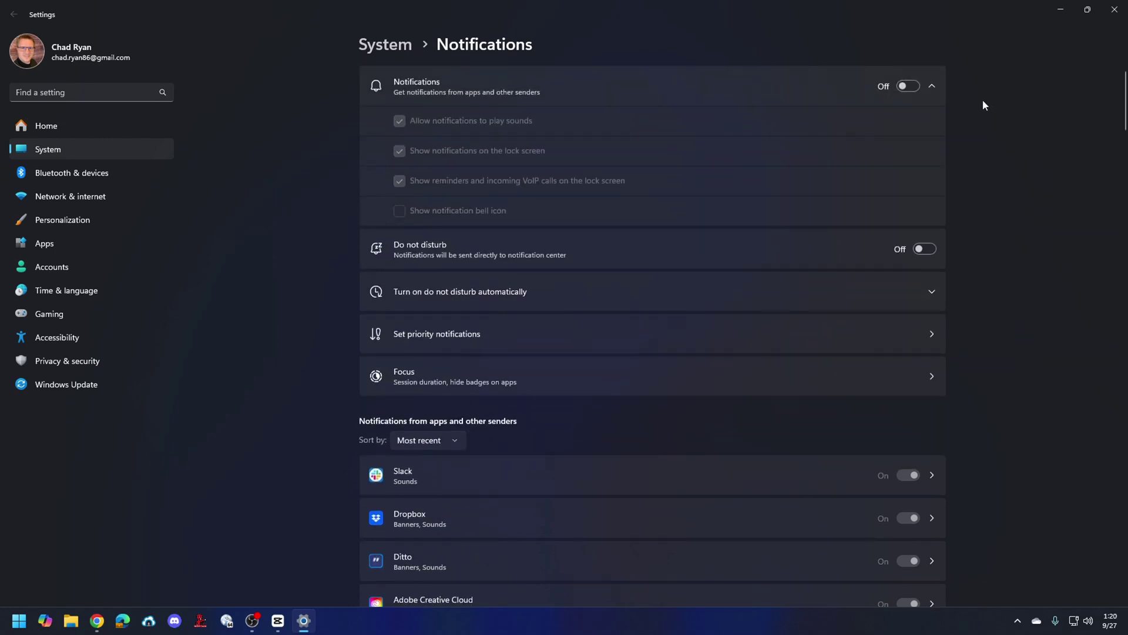
pyautogui.scroll(-7, 951, 222)
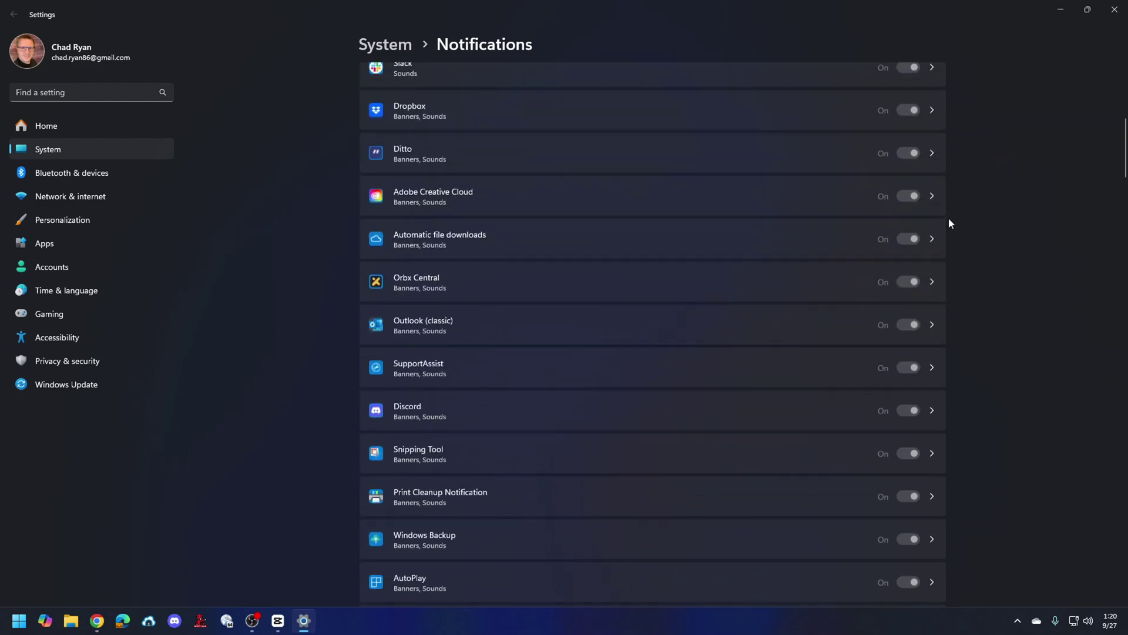
pyautogui.scroll(7, 947, 221)
pyautogui.scroll(-7, 951, 219)
pyautogui.scroll(-6, 851, 211)
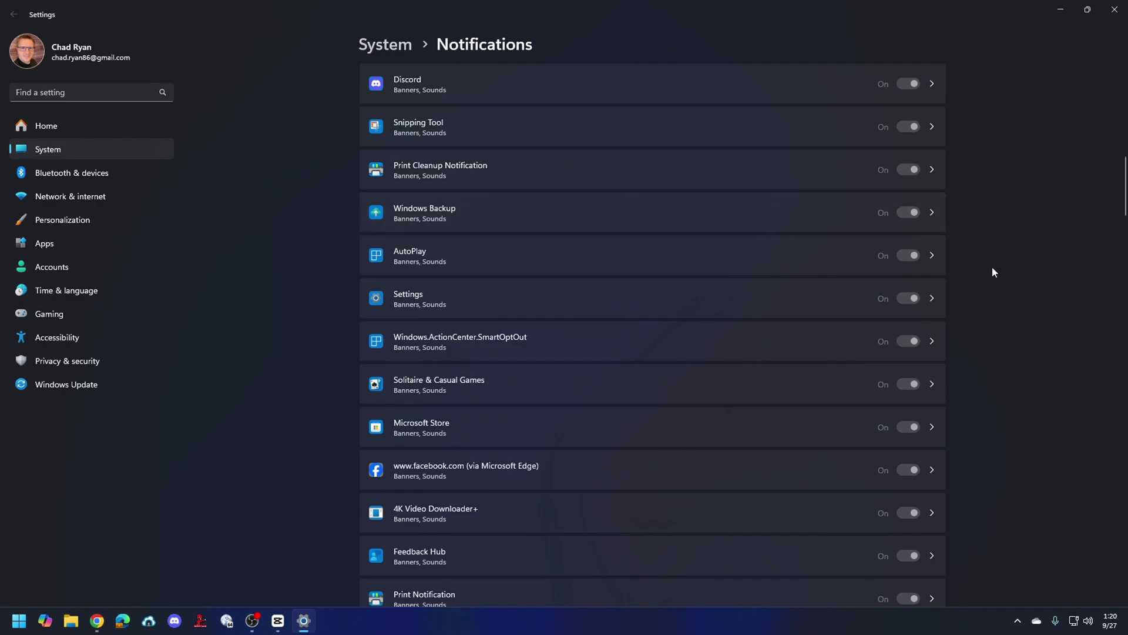
pyautogui.scroll(9, 987, 269)
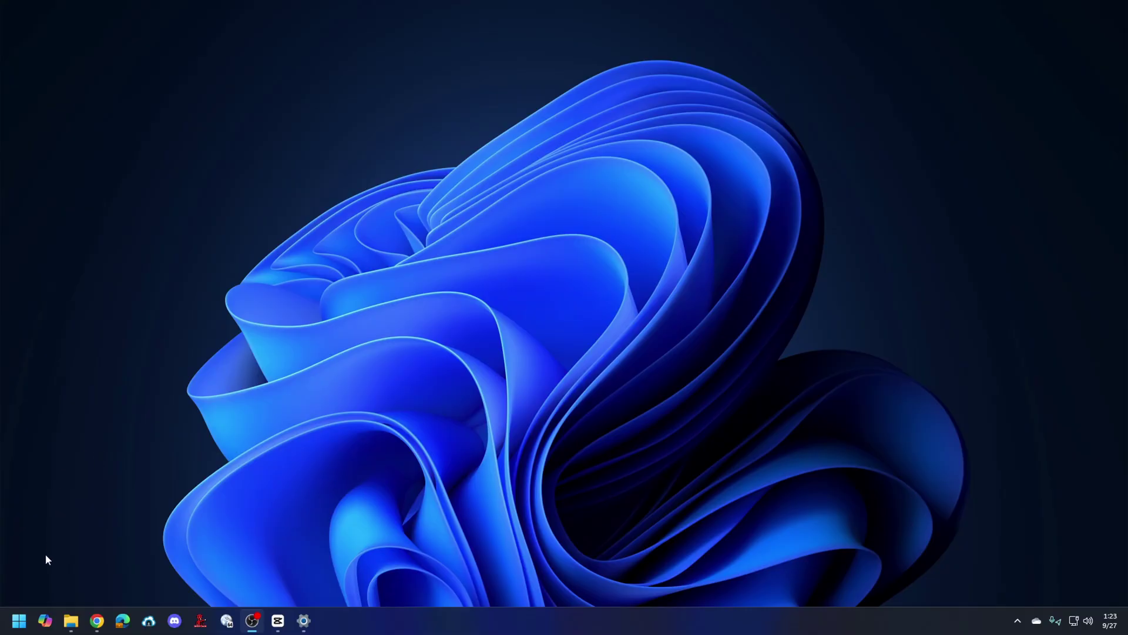
# Uninstall the pinned Disney+ and Xbox apps from the Start menu, confirming each removal.
pyautogui.click(24, 625)
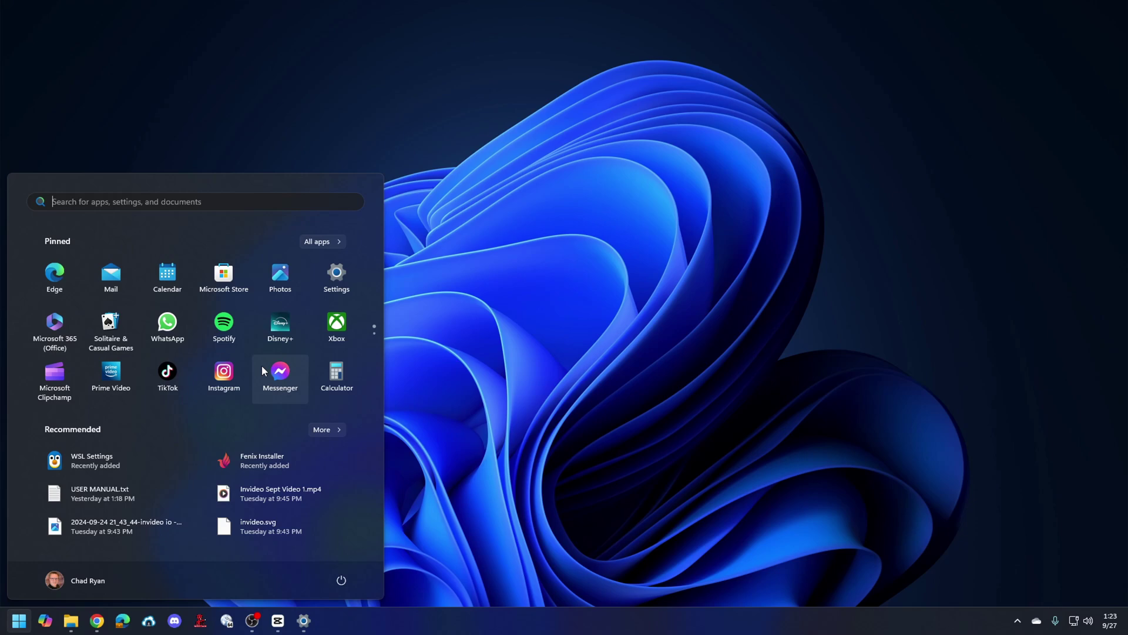
pyautogui.rightClick(275, 323)
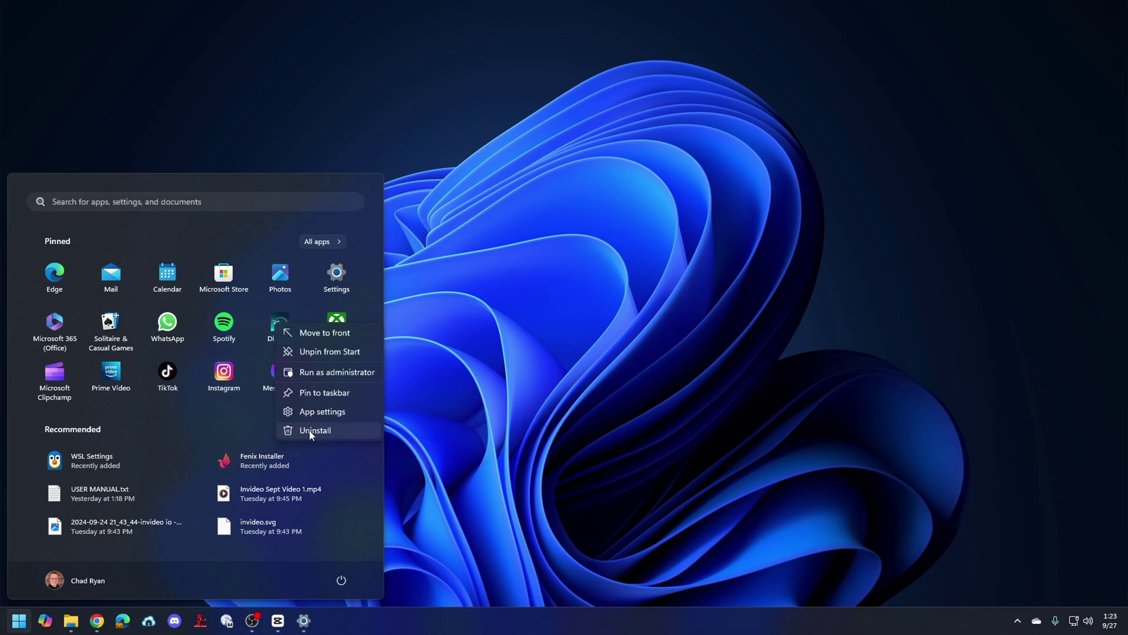
pyautogui.click(310, 430)
pyautogui.click(134, 427)
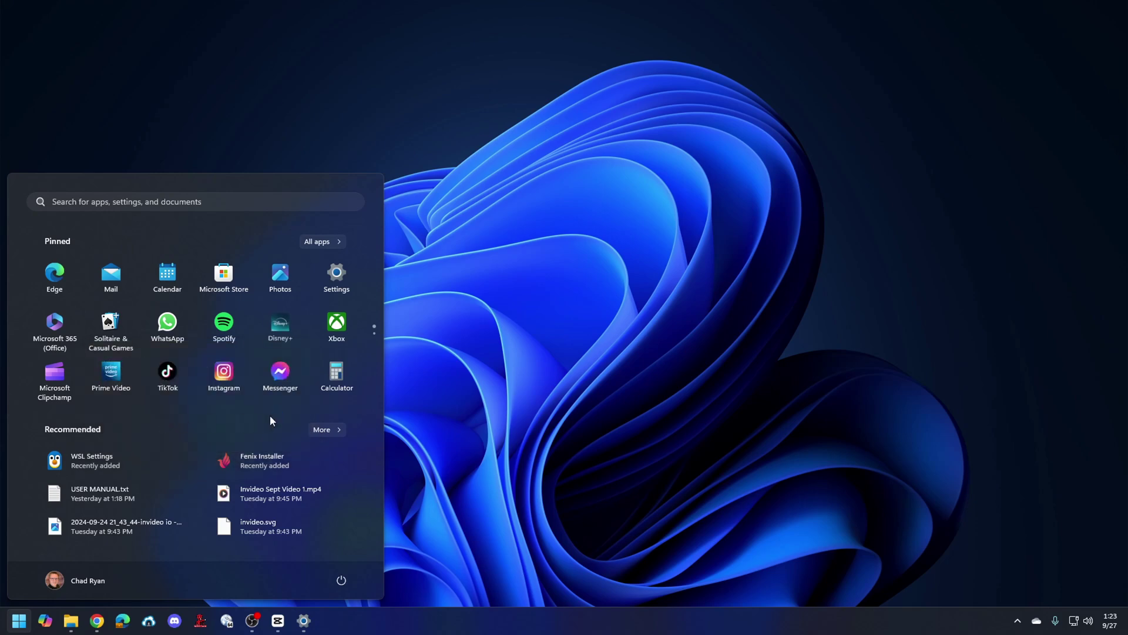
pyautogui.rightClick(277, 324)
pyautogui.click(304, 403)
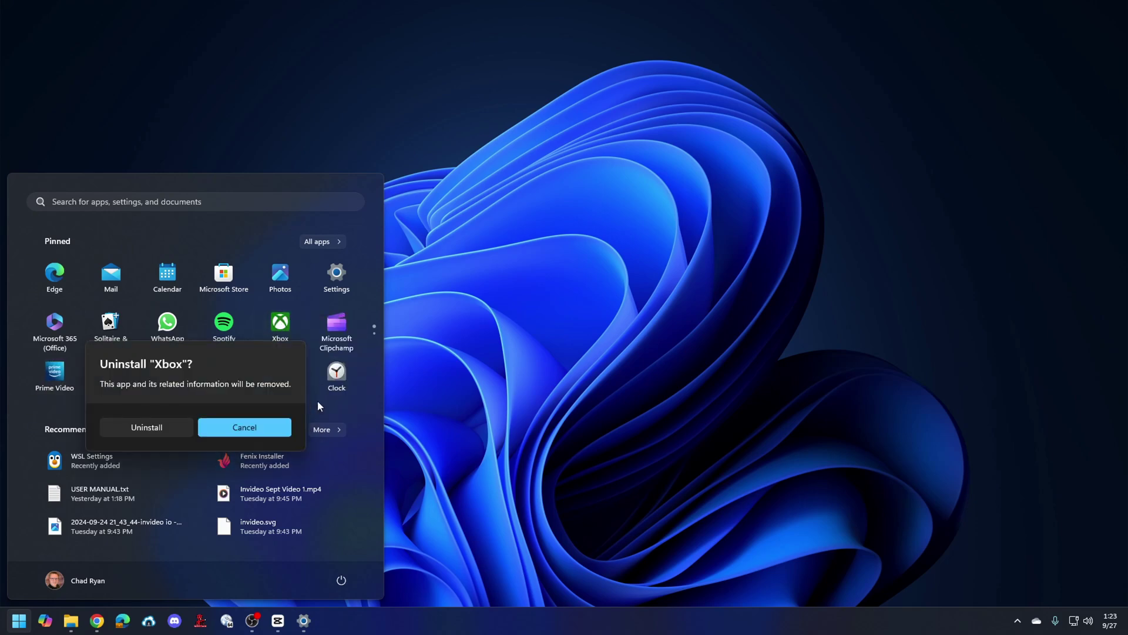
pyautogui.click(165, 428)
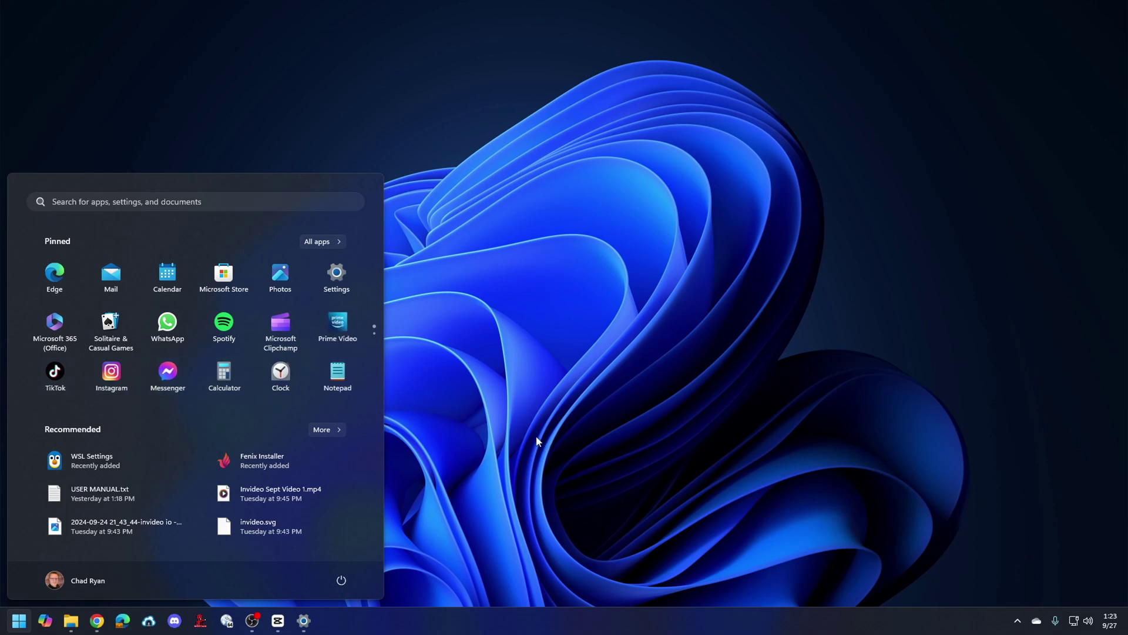
# Uninstall the pinned Microsoft Clipchamp and Prime Video apps, confirming each removal.
pyautogui.rightClick(290, 320)
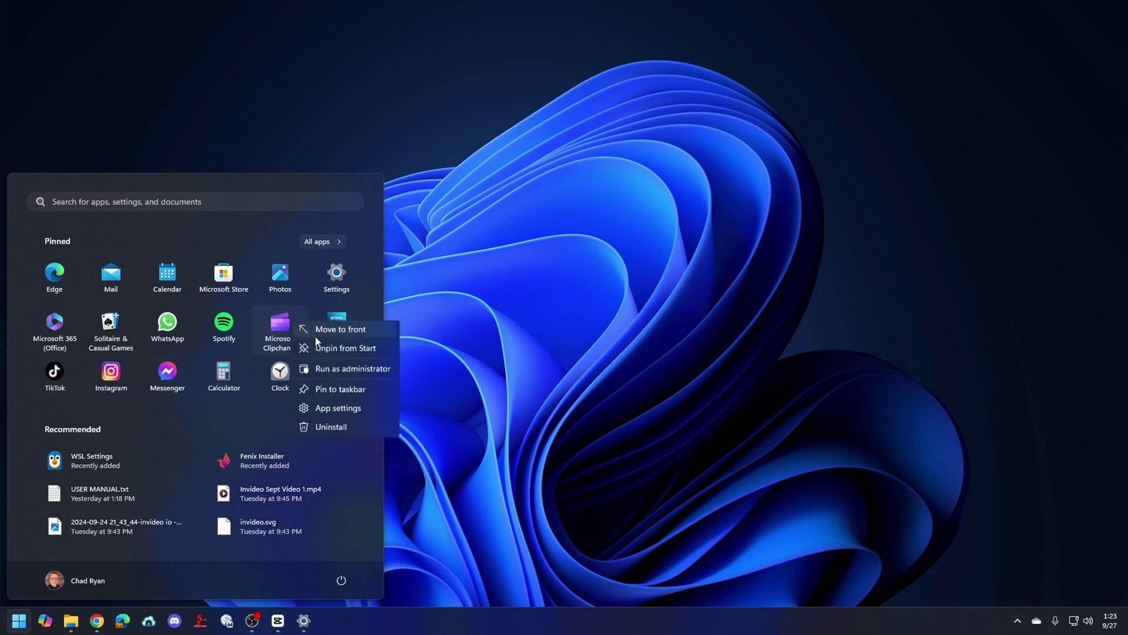
pyautogui.click(347, 427)
pyautogui.click(163, 428)
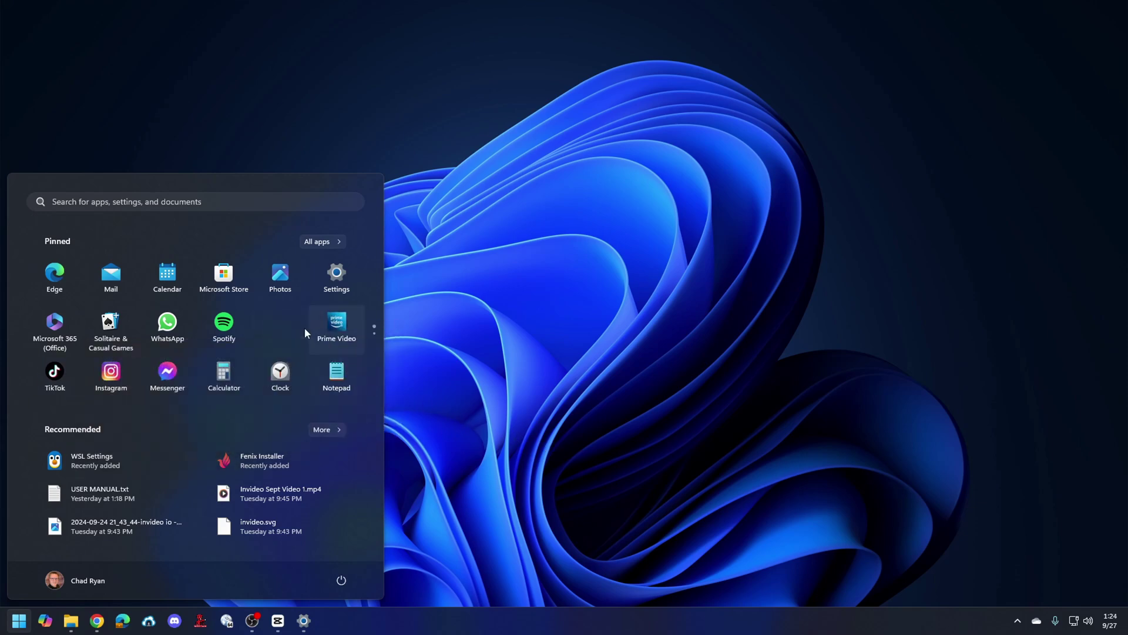
pyautogui.rightClick(275, 325)
pyautogui.click(320, 368)
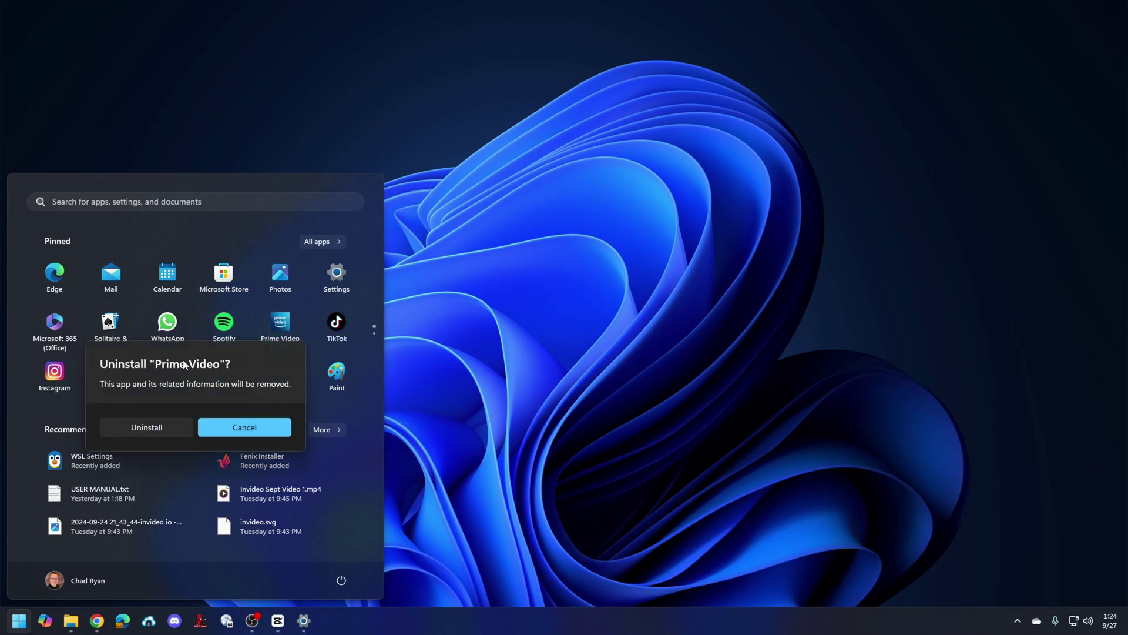
pyautogui.click(144, 429)
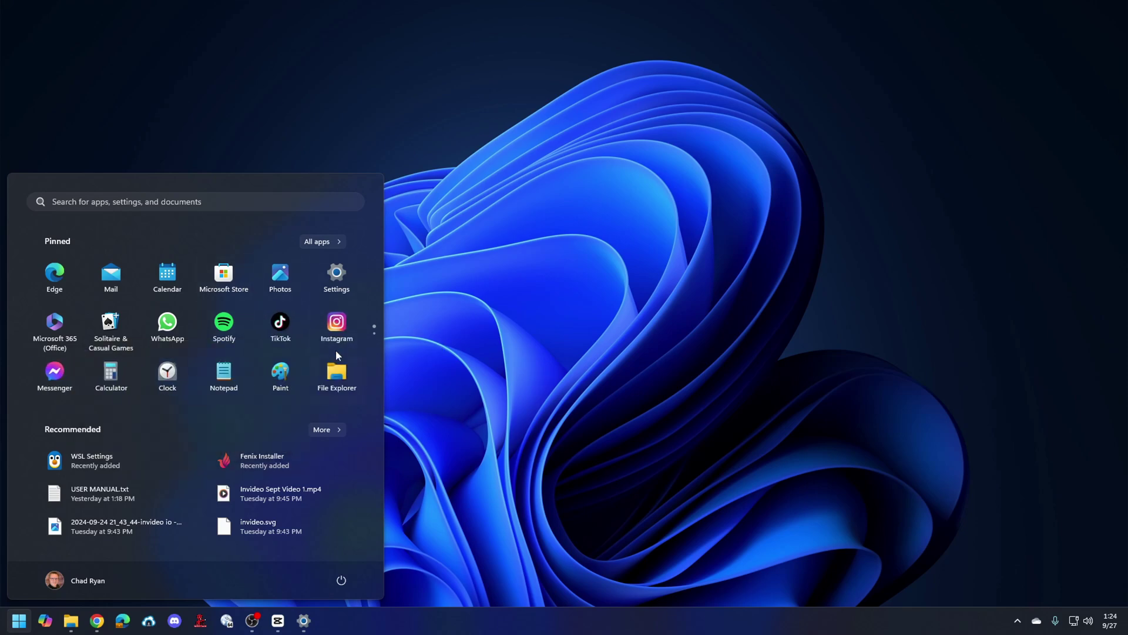
# Uninstall the pinned TikTok and Instagram apps, confirming each removal.
pyautogui.rightClick(285, 325)
pyautogui.click(322, 371)
pyautogui.click(144, 427)
pyautogui.rightClick(282, 327)
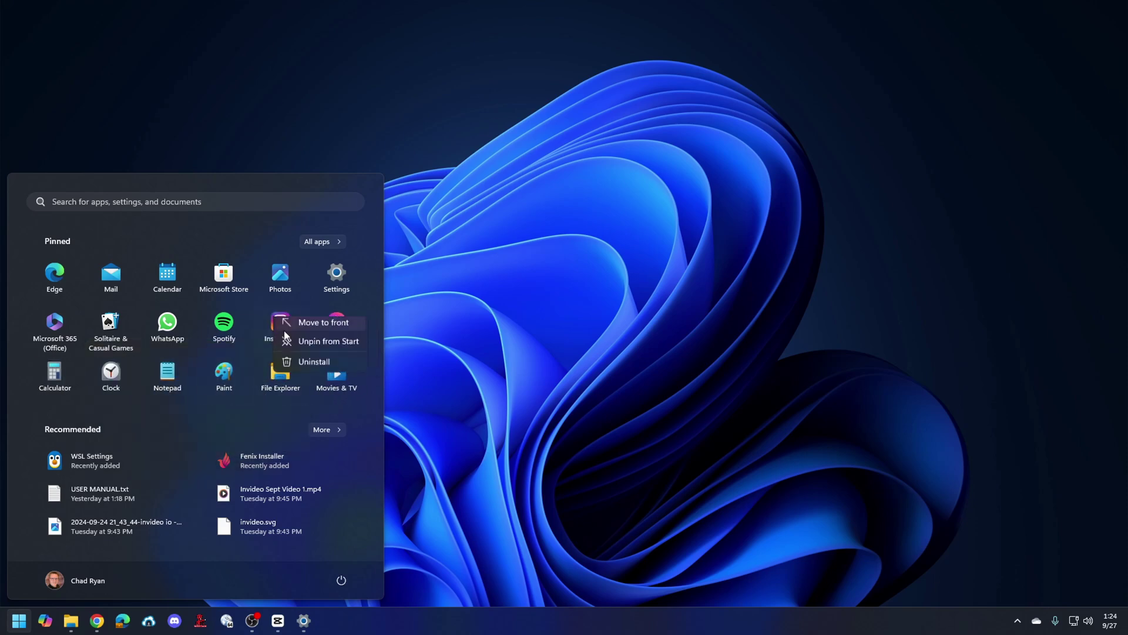
pyautogui.click(322, 369)
pyautogui.click(147, 428)
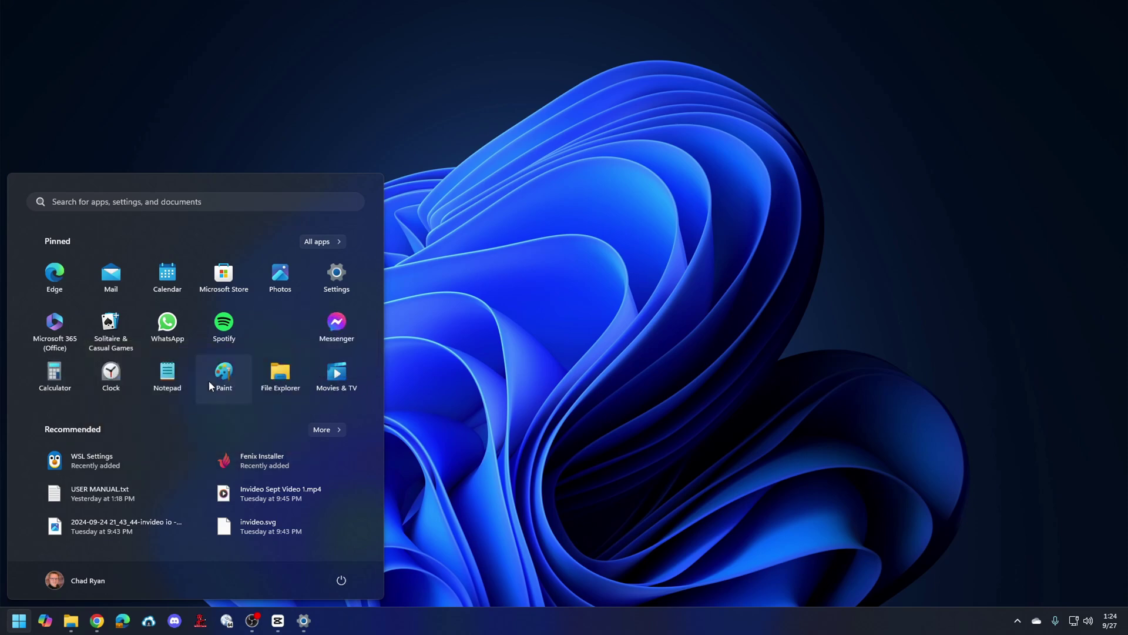
# Uninstall the pinned Messenger and Solitaire & Casual Games apps, confirming each removal.
pyautogui.rightClick(296, 323)
pyautogui.click(307, 362)
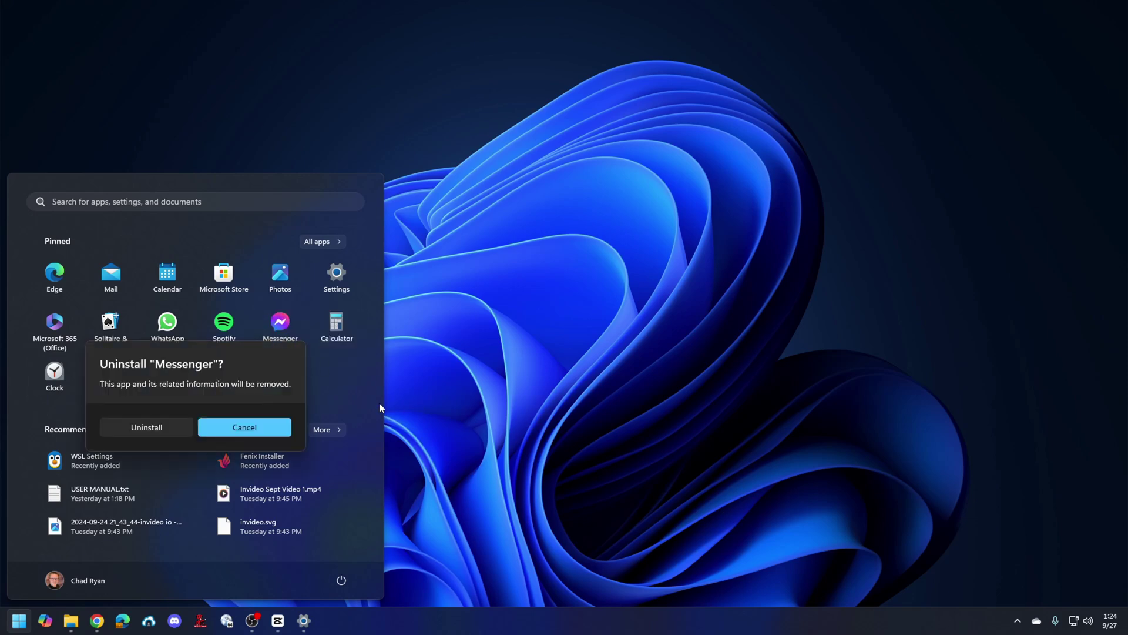
pyautogui.click(171, 425)
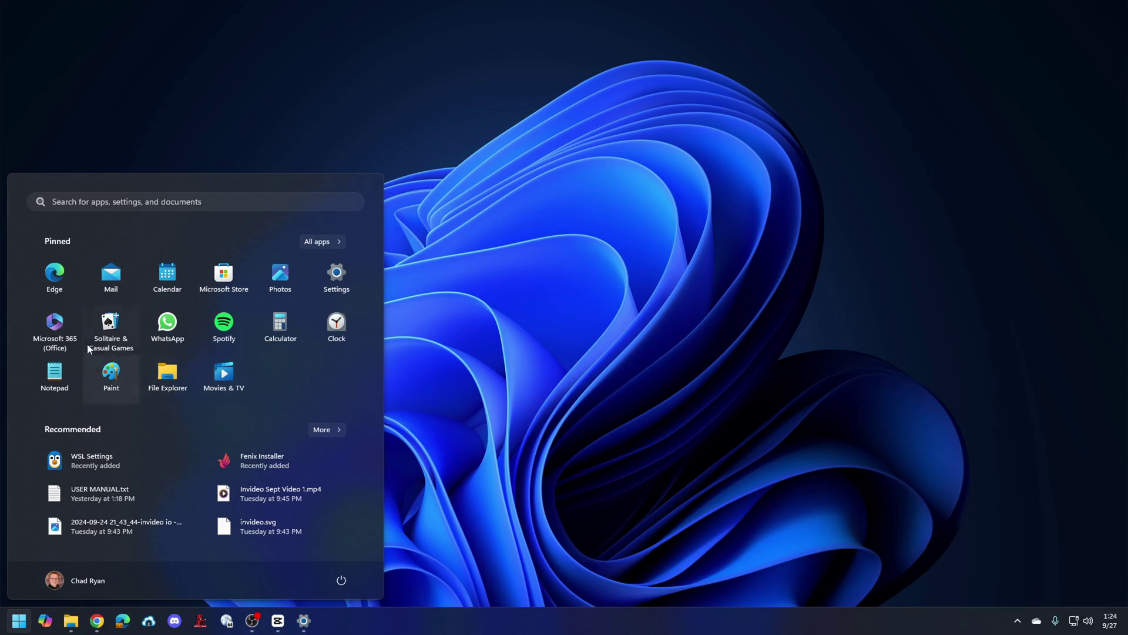
pyautogui.rightClick(105, 323)
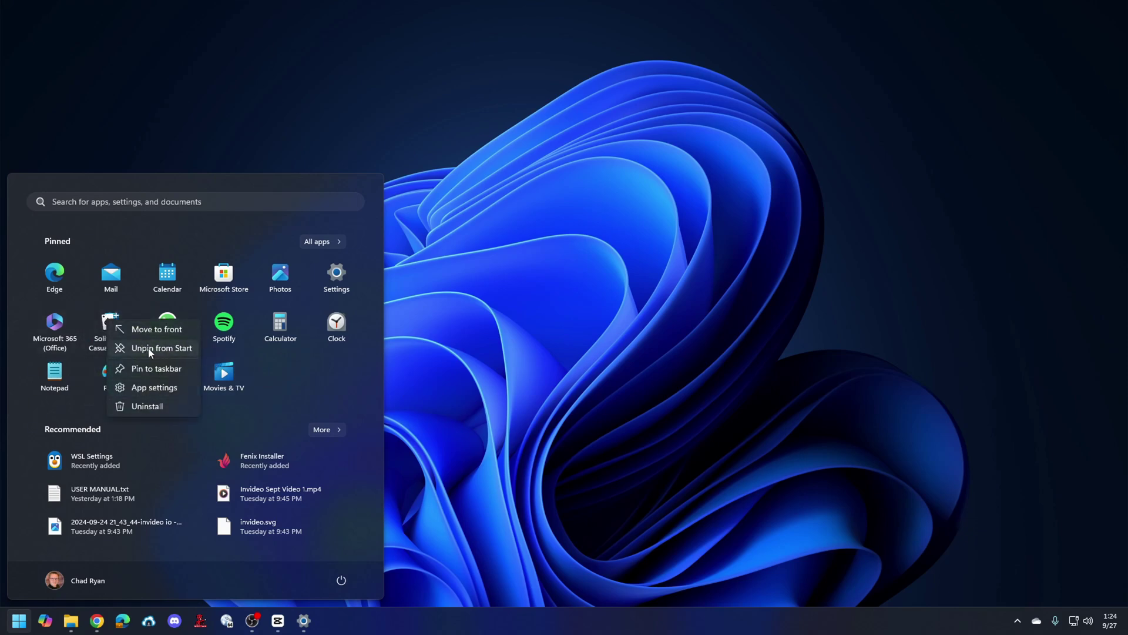
pyautogui.click(149, 407)
pyautogui.click(147, 427)
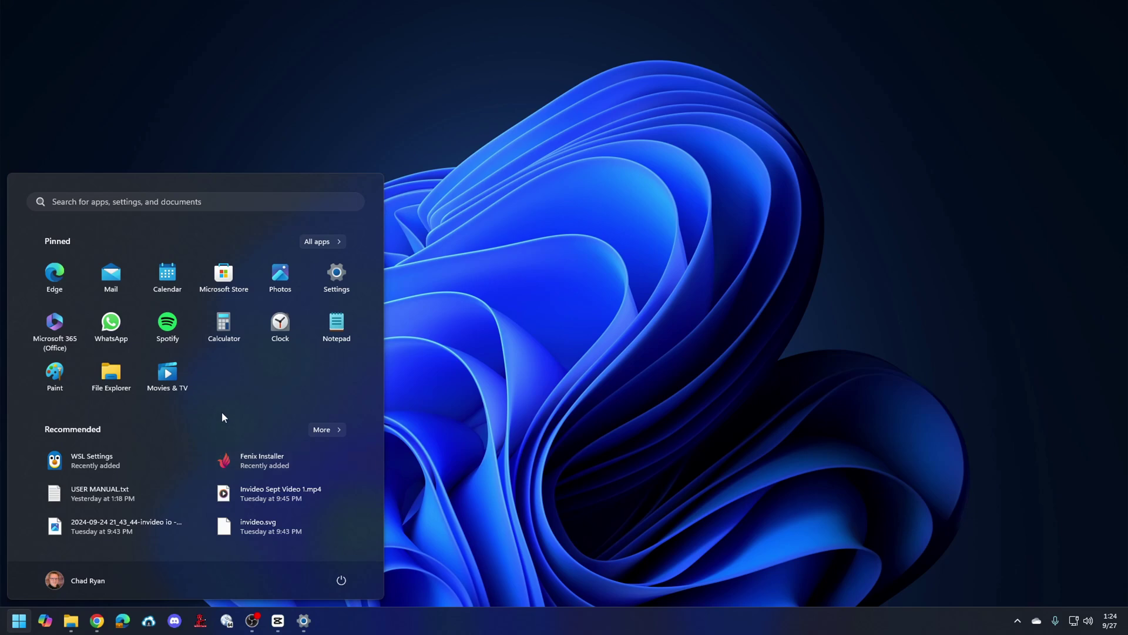
# Browse the full list of installed apps and check the context options for Calculator.
pyautogui.click(321, 243)
pyautogui.scroll(-3, 174, 409)
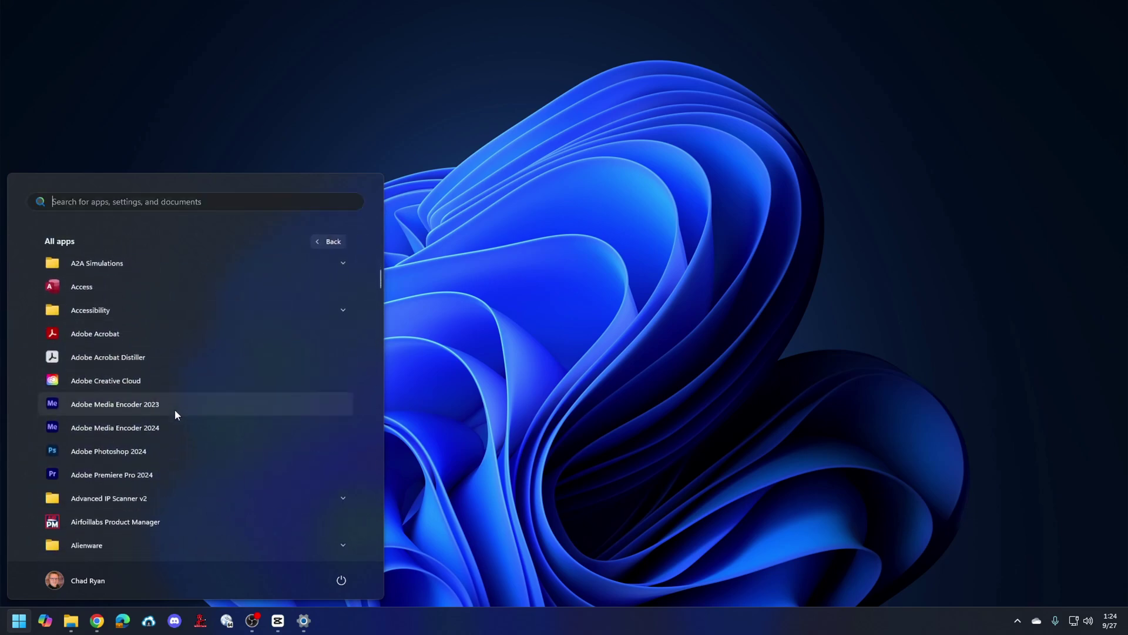
pyautogui.scroll(-2, 156, 410)
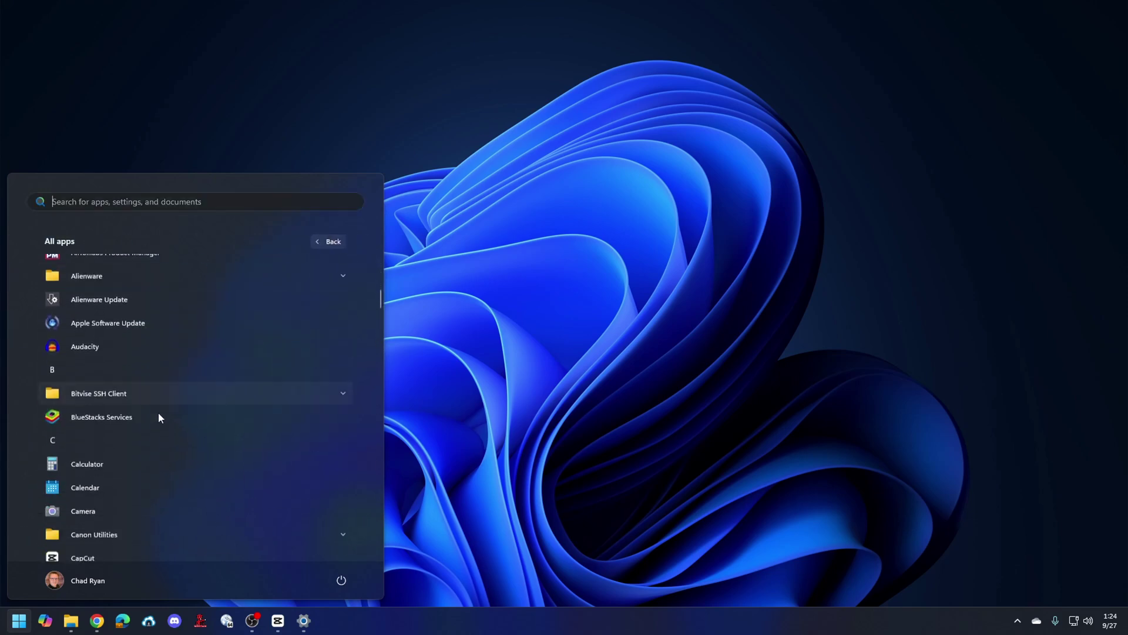
pyautogui.rightClick(93, 464)
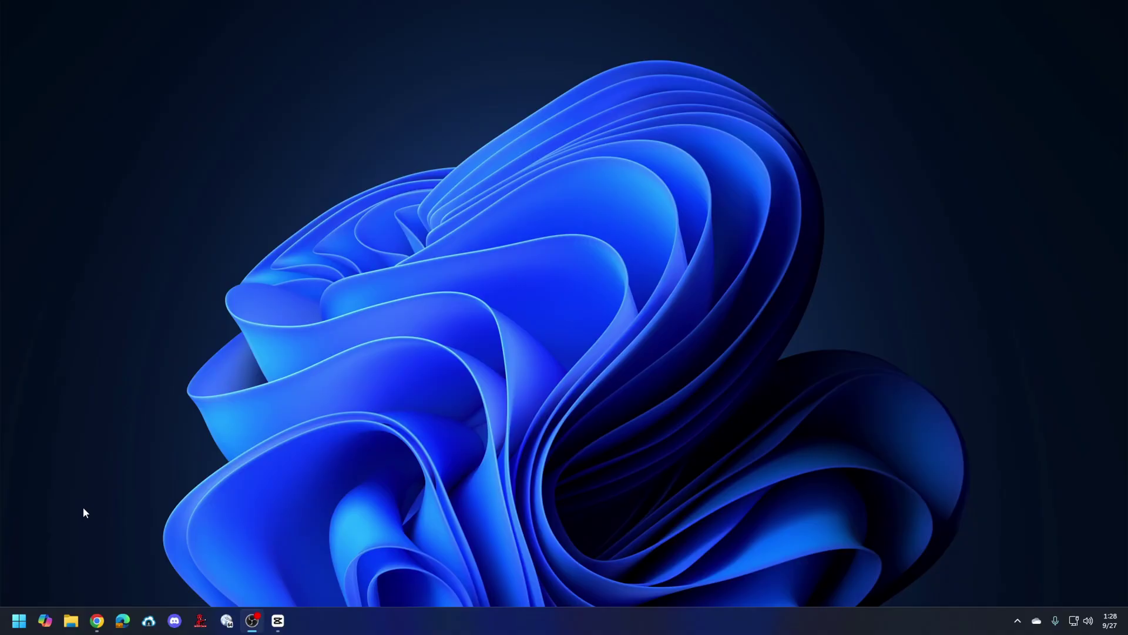
# Open the Power page in the Windows system settings and expand the Power Mode options.
pyautogui.click(19, 621)
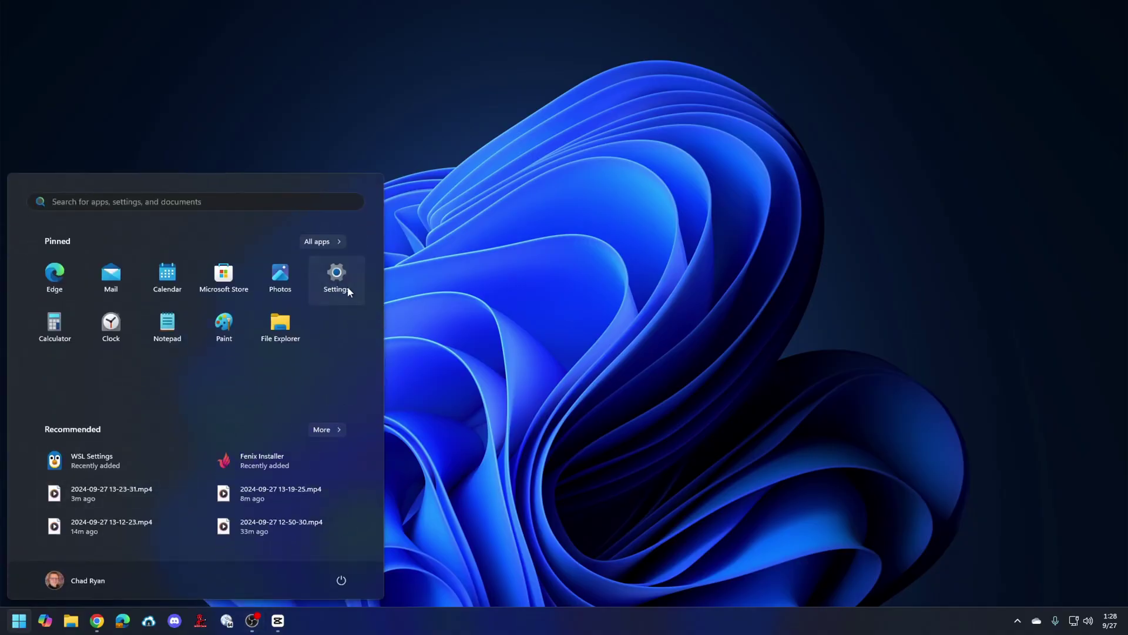
pyautogui.click(348, 289)
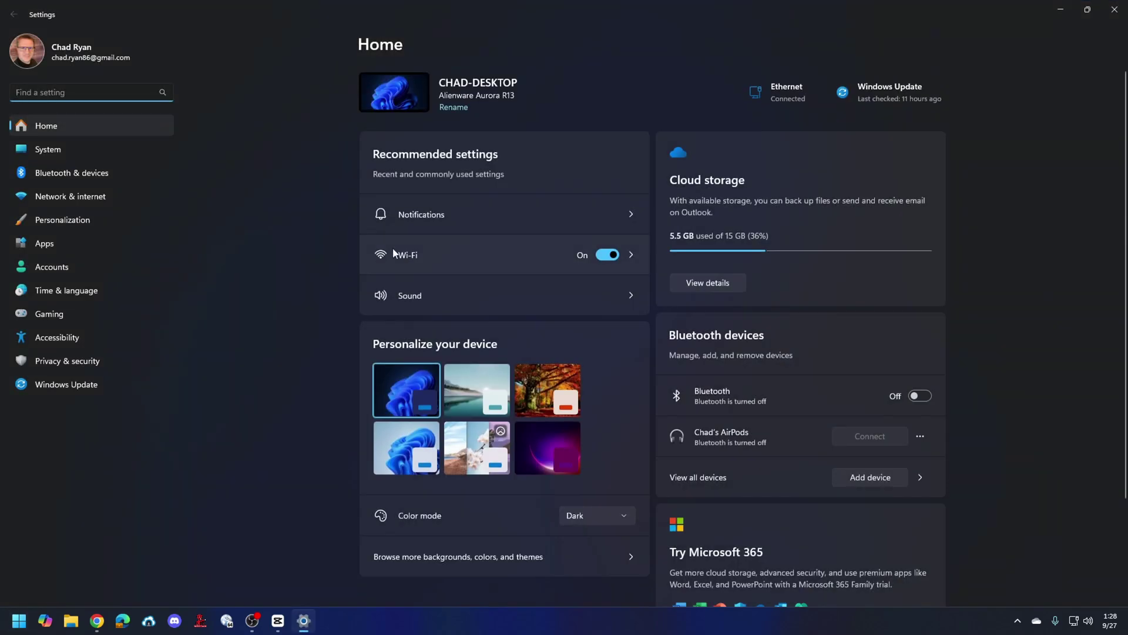
pyautogui.click(62, 148)
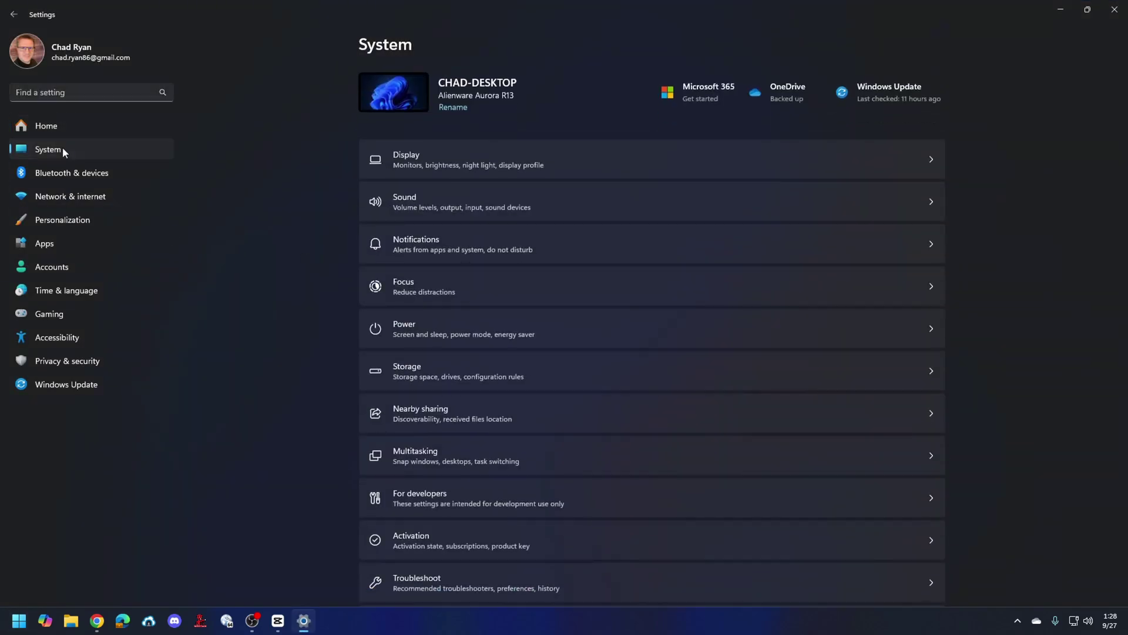
pyautogui.click(454, 328)
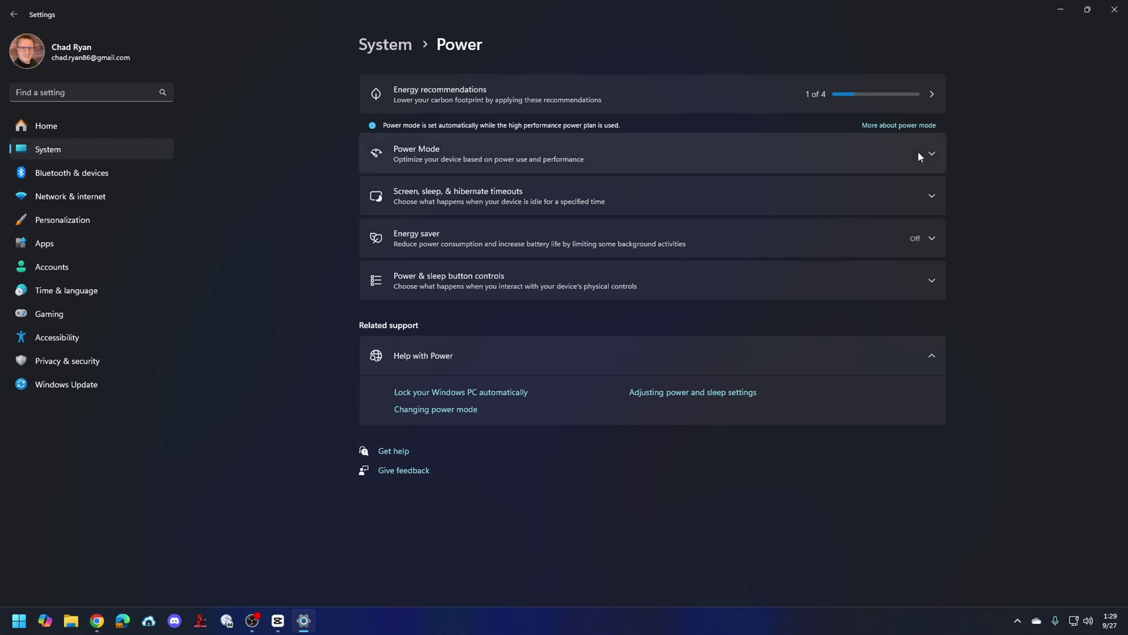
pyautogui.click(940, 154)
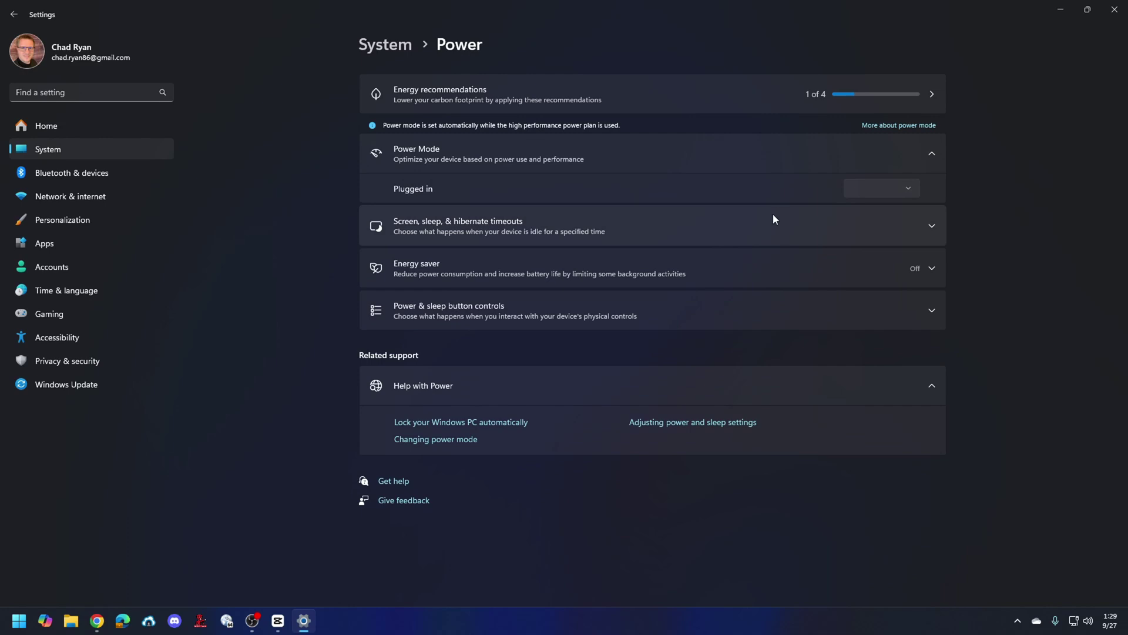
# Review the screen, sleep and hibernate timeouts and the Energy saver options on the Power page.
pyautogui.click(933, 154)
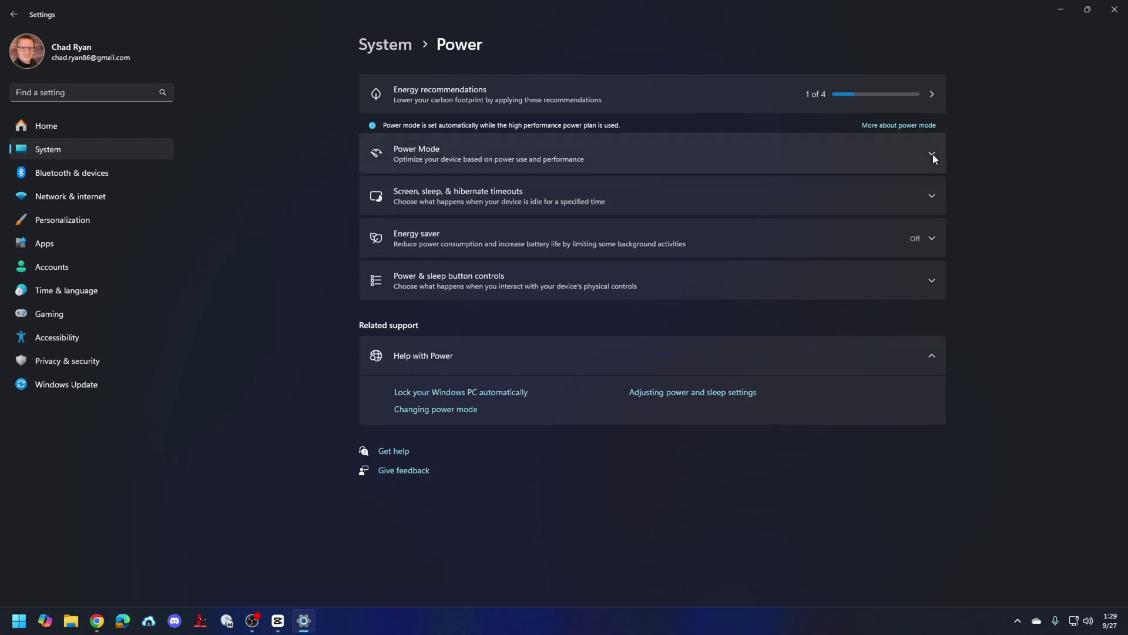
pyautogui.click(939, 205)
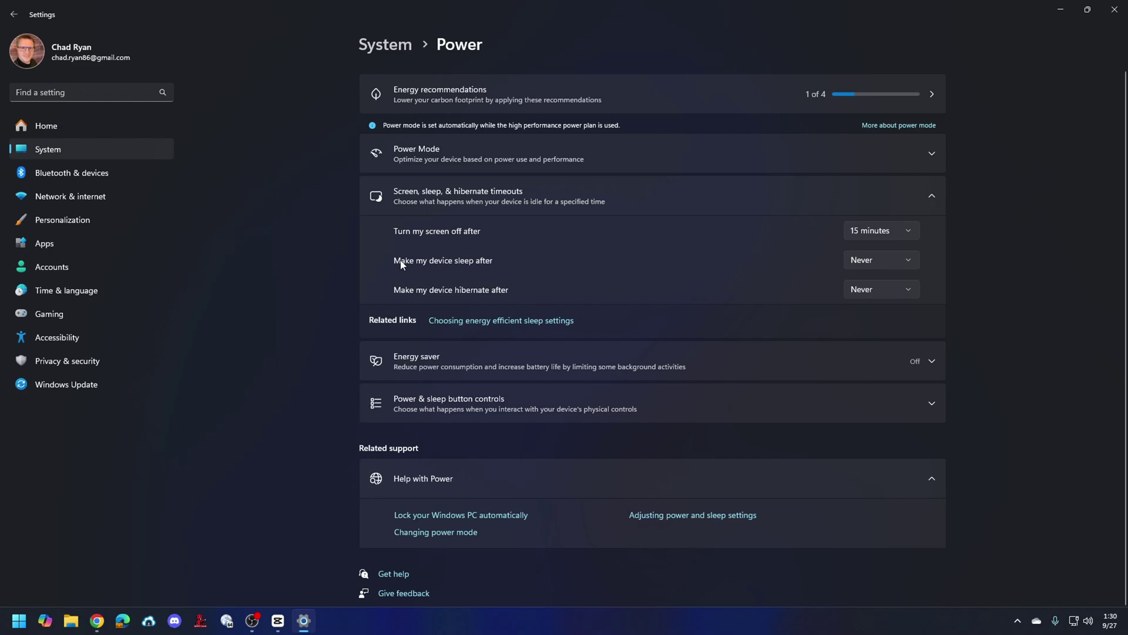
pyautogui.click(892, 188)
pyautogui.click(764, 250)
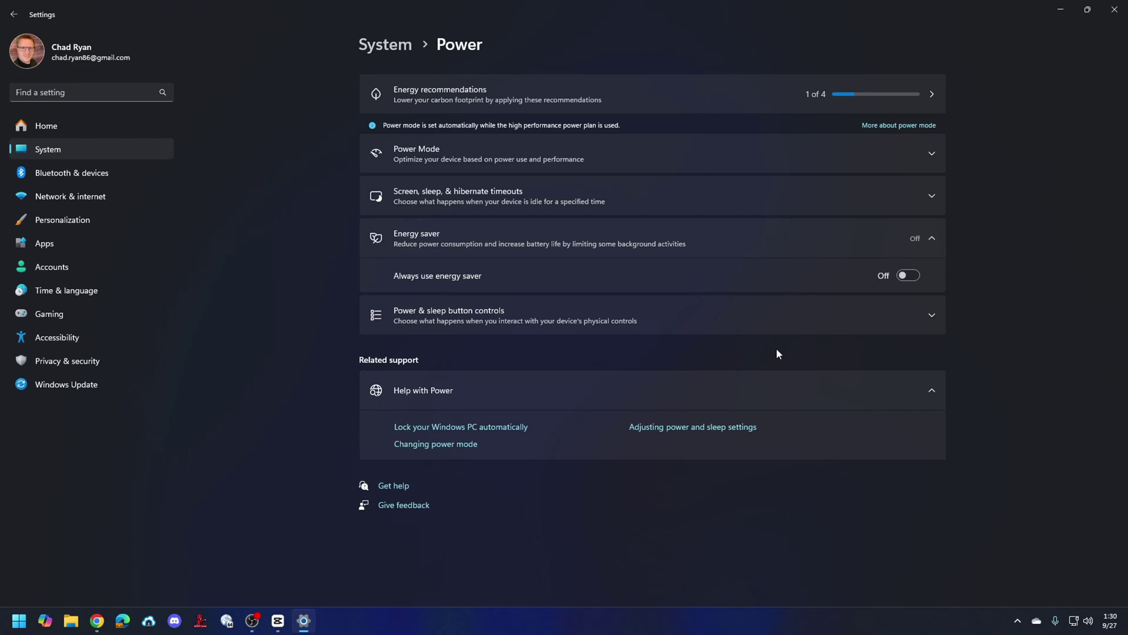
pyautogui.click(932, 239)
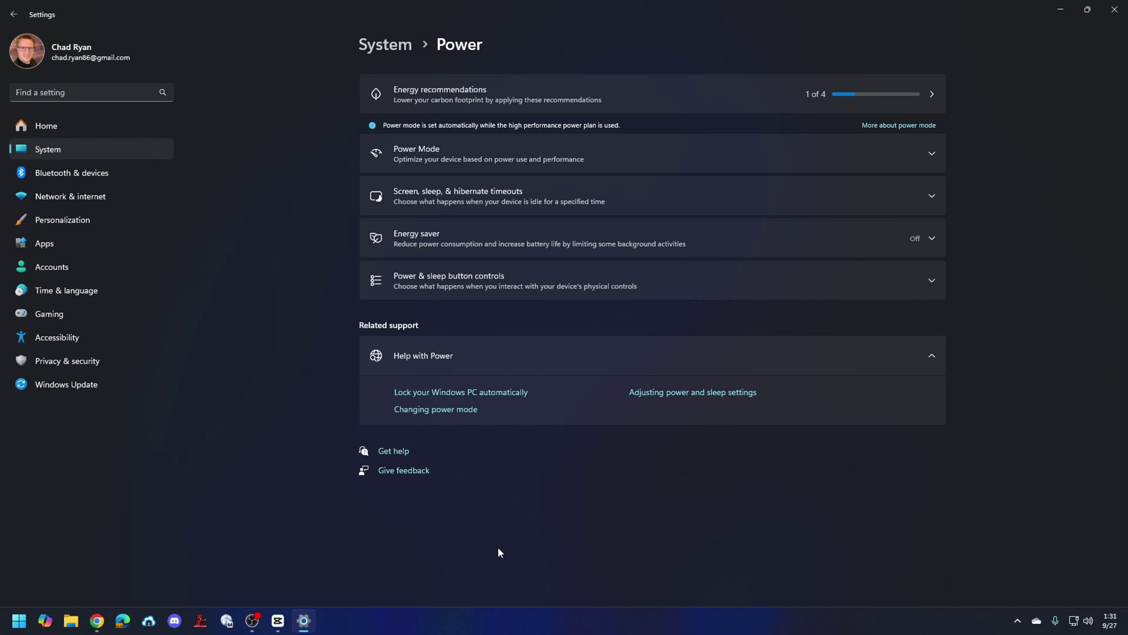
# Run powercfg.cpl to open the classic Power Options and select the High performance plan.
pyautogui.press('super+r')
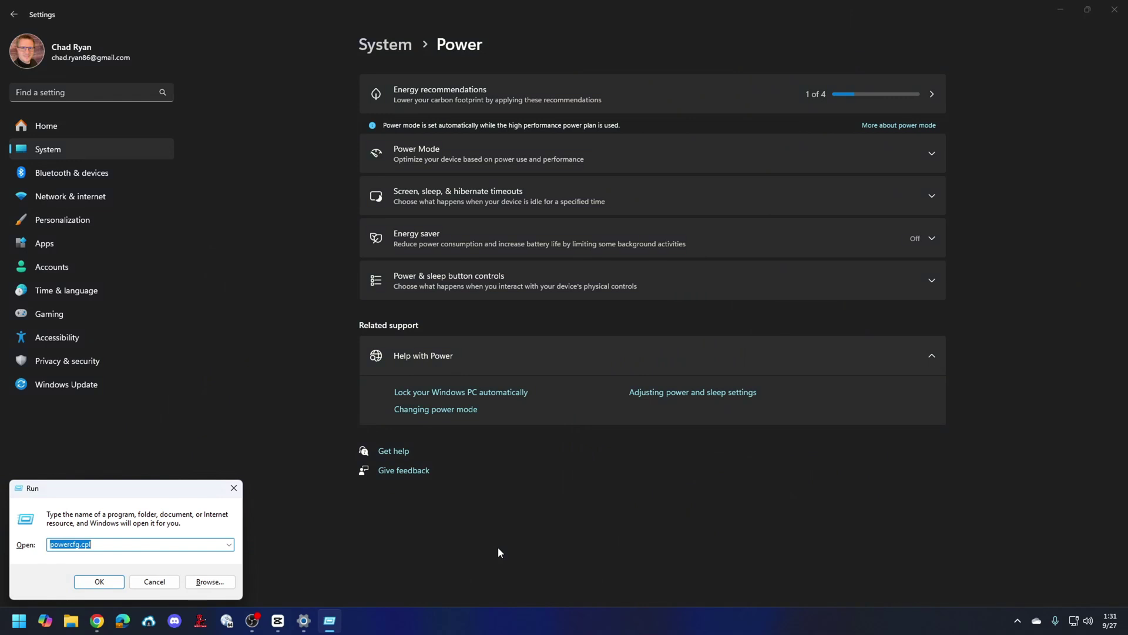
pyautogui.press('Return')
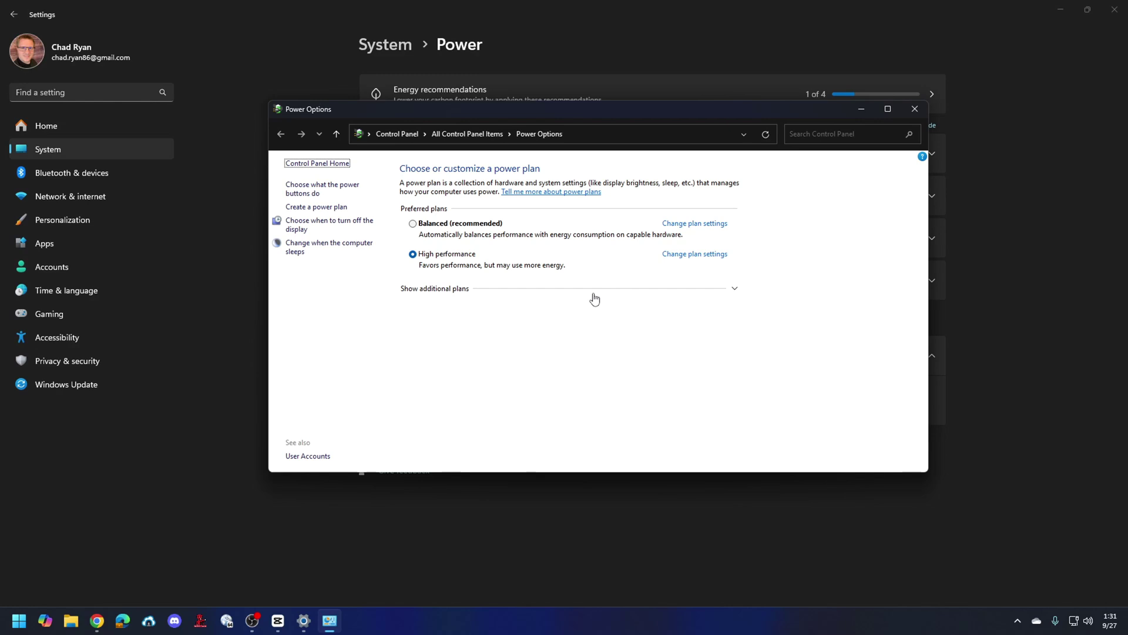
pyautogui.click(414, 254)
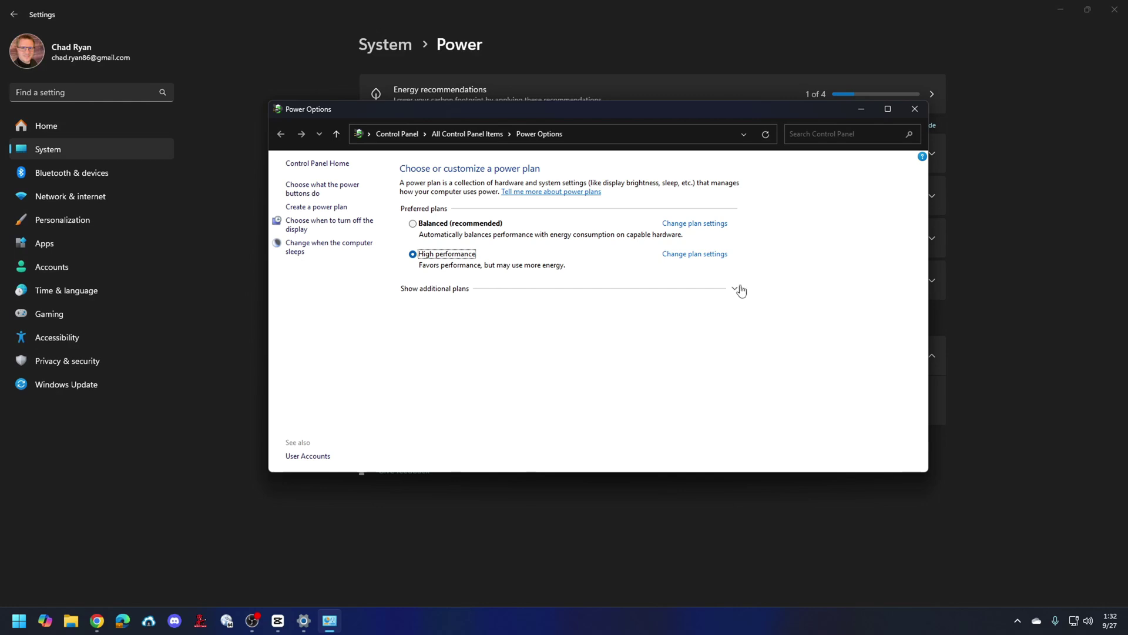
pyautogui.click(717, 331)
# Set the hard disk turn-off time to 0 minutes in the High performance plan's advanced power settings.
pyautogui.click(702, 254)
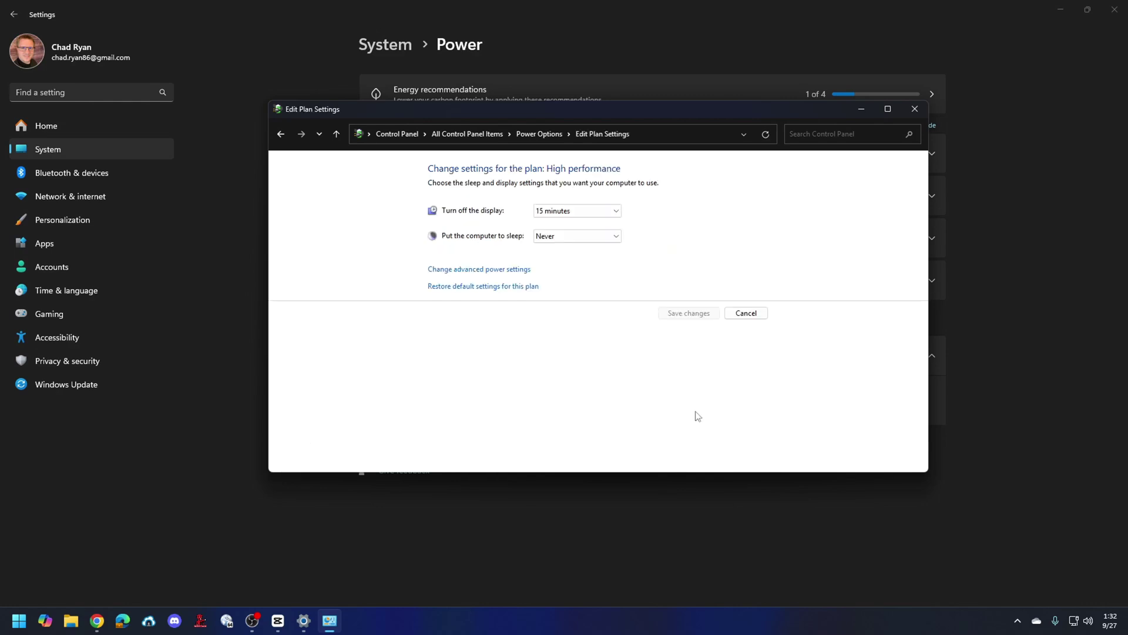
pyautogui.click(480, 270)
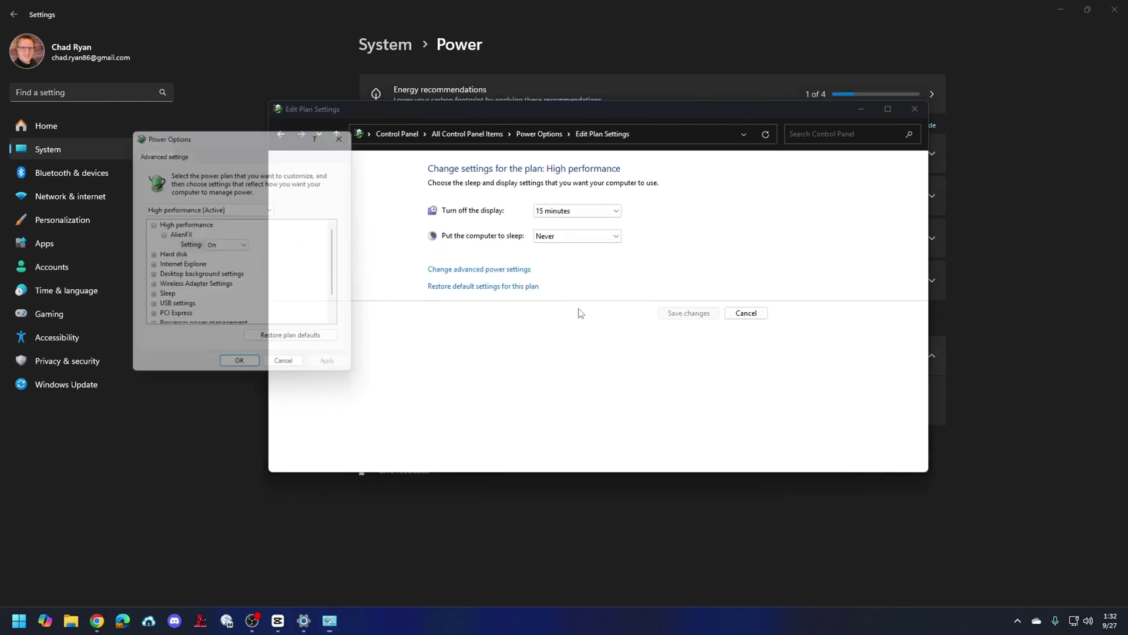
pyautogui.scroll(-1, 344, 247)
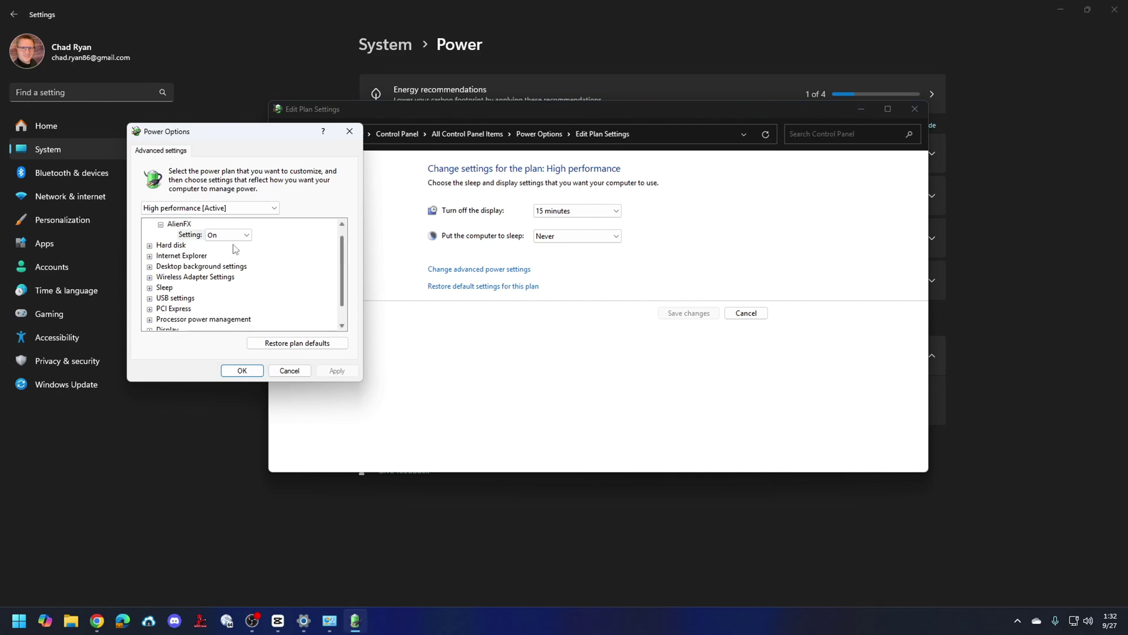
pyautogui.click(150, 246)
pyautogui.click(160, 256)
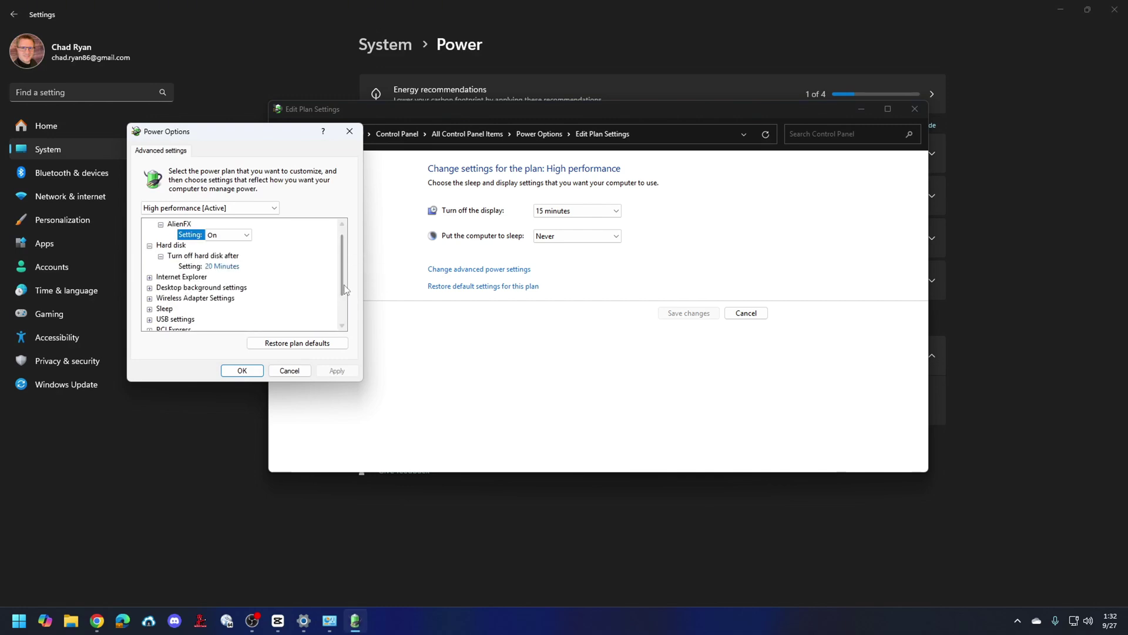
pyautogui.click(225, 267)
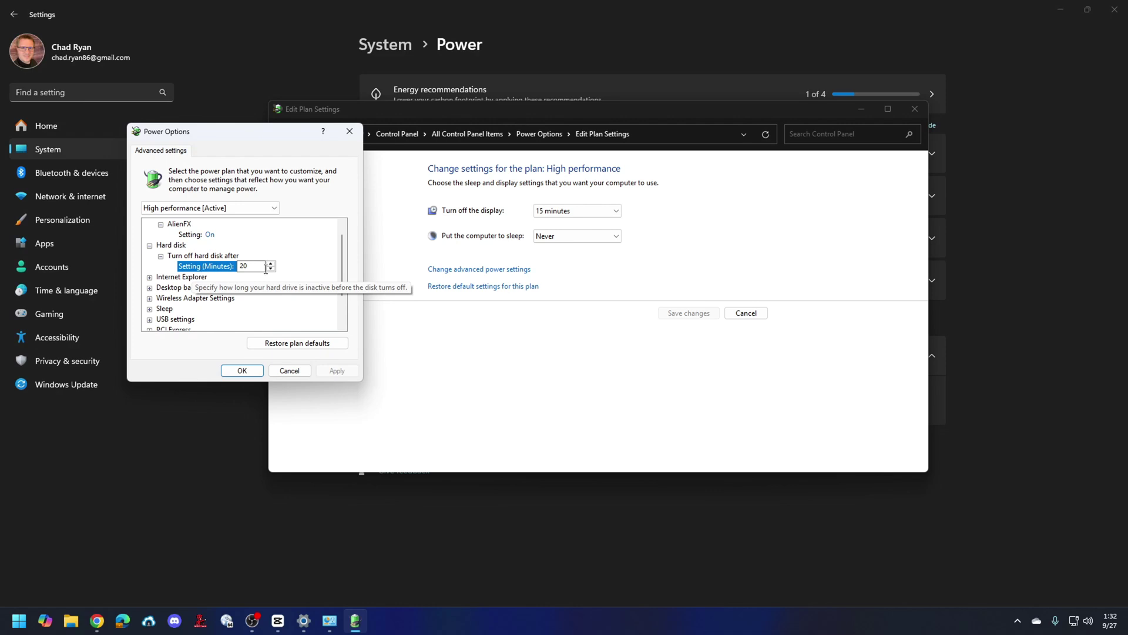
pyautogui.press('BackSpace')
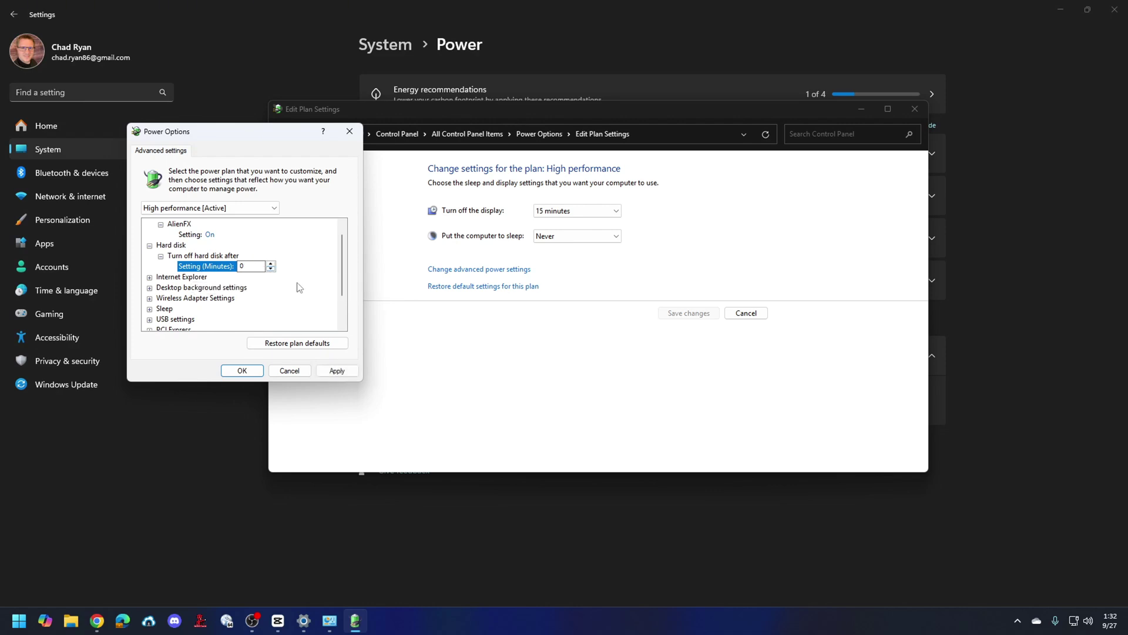
# Expand the plan's Sleep category and check the Sleep after setting and the remaining advanced options.
pyautogui.click(190, 277)
pyautogui.click(150, 308)
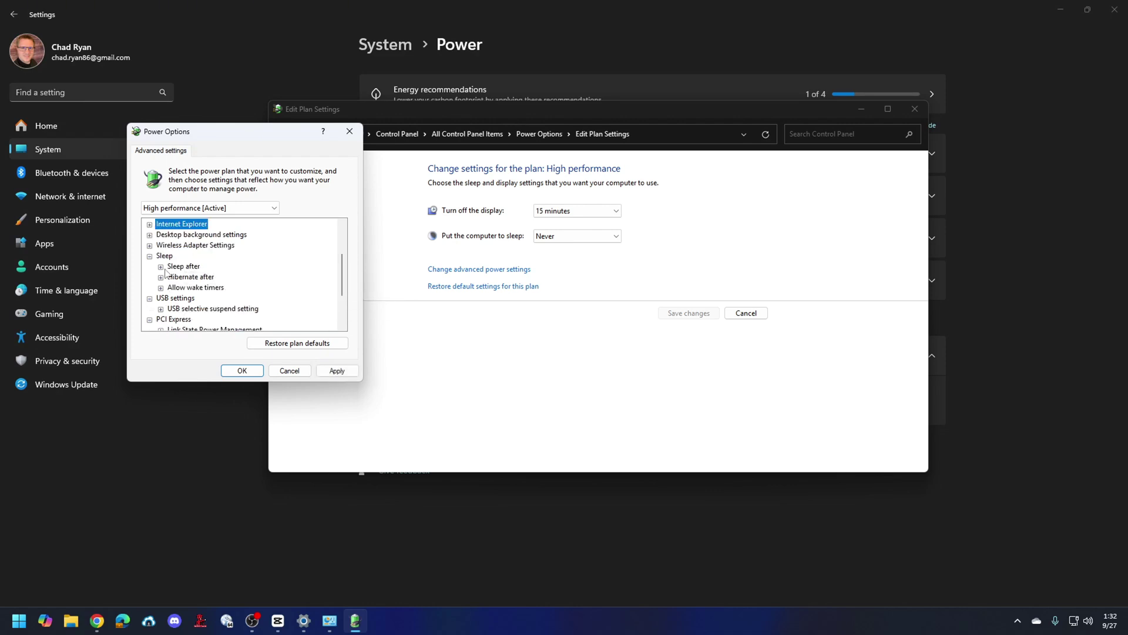
pyautogui.click(161, 266)
pyautogui.click(214, 278)
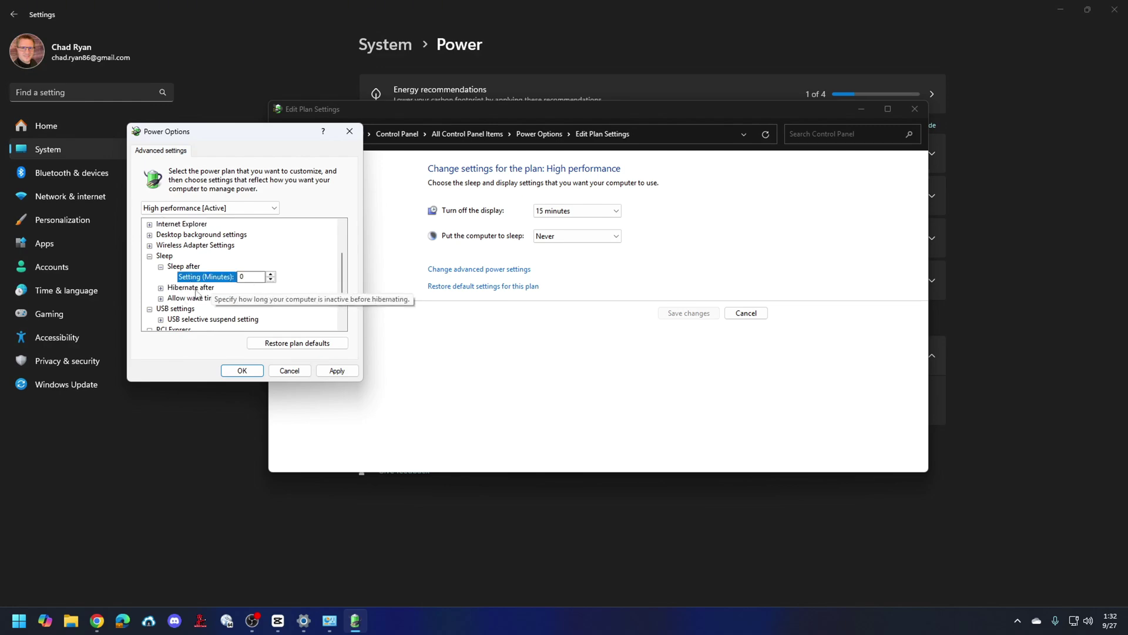
pyautogui.scroll(-3, 231, 296)
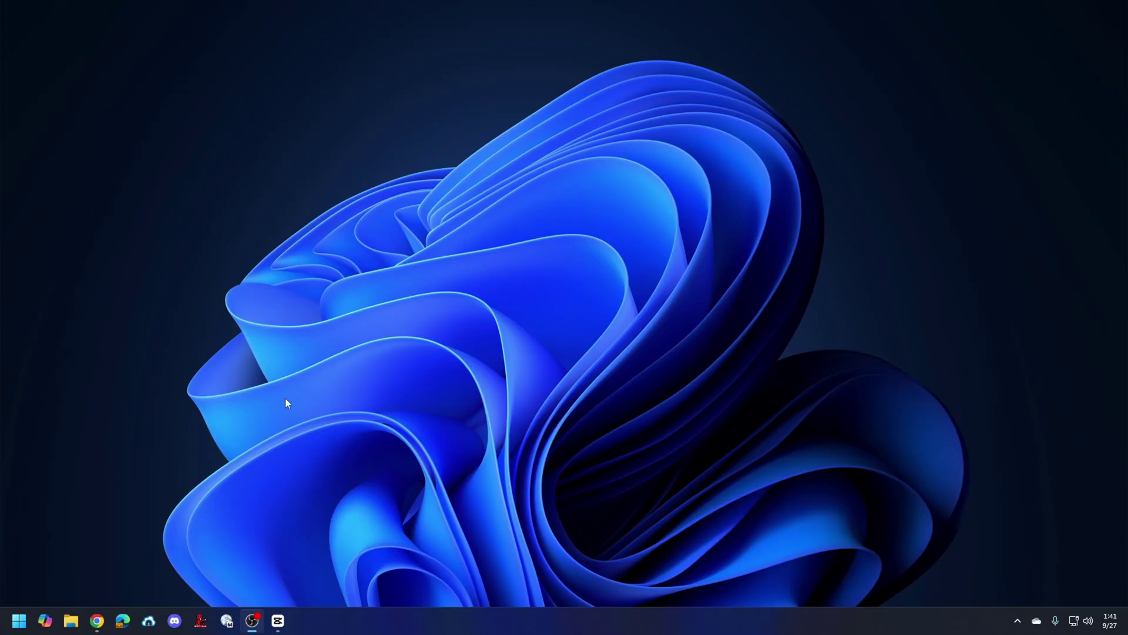
# Open the Game Mode page in the Windows gaming settings and turn Game Mode off.
pyautogui.click(23, 620)
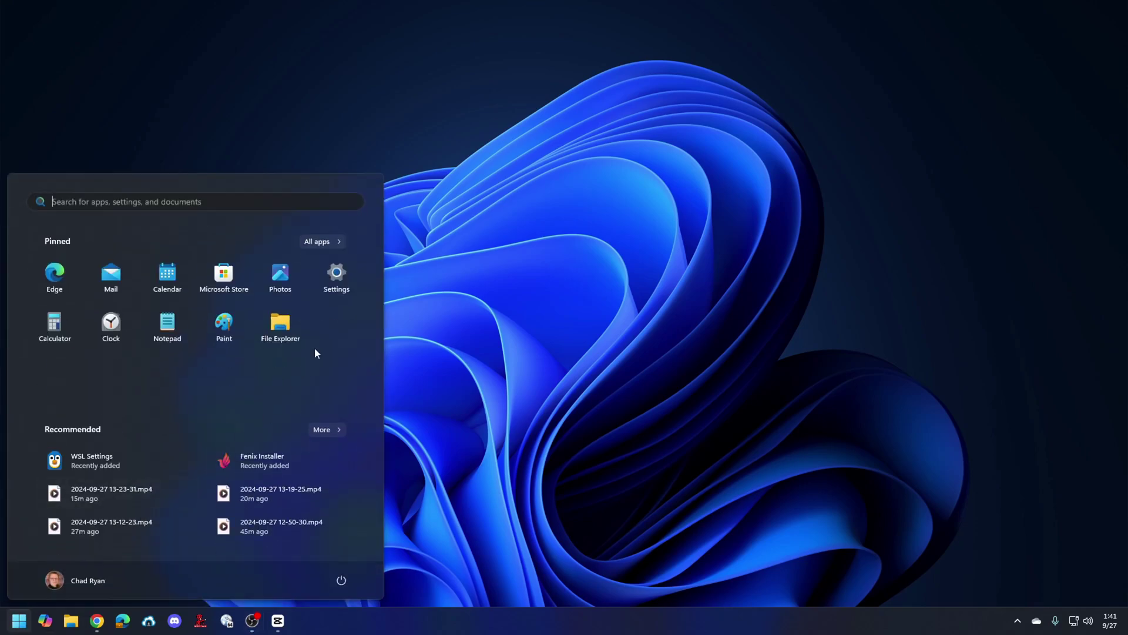
pyautogui.click(337, 276)
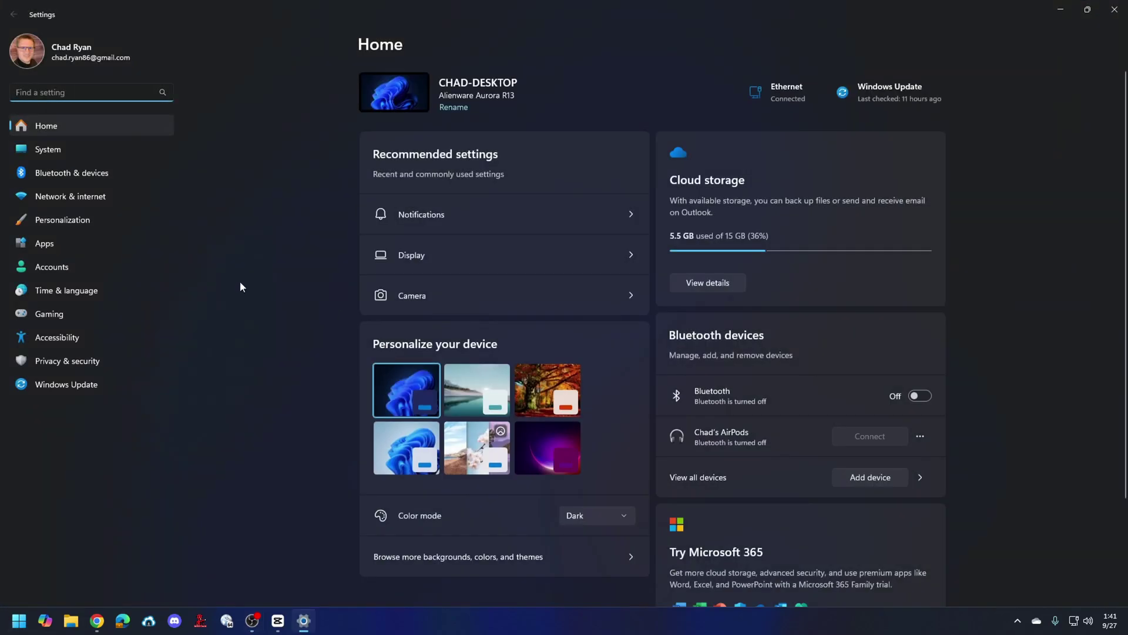
pyautogui.click(57, 313)
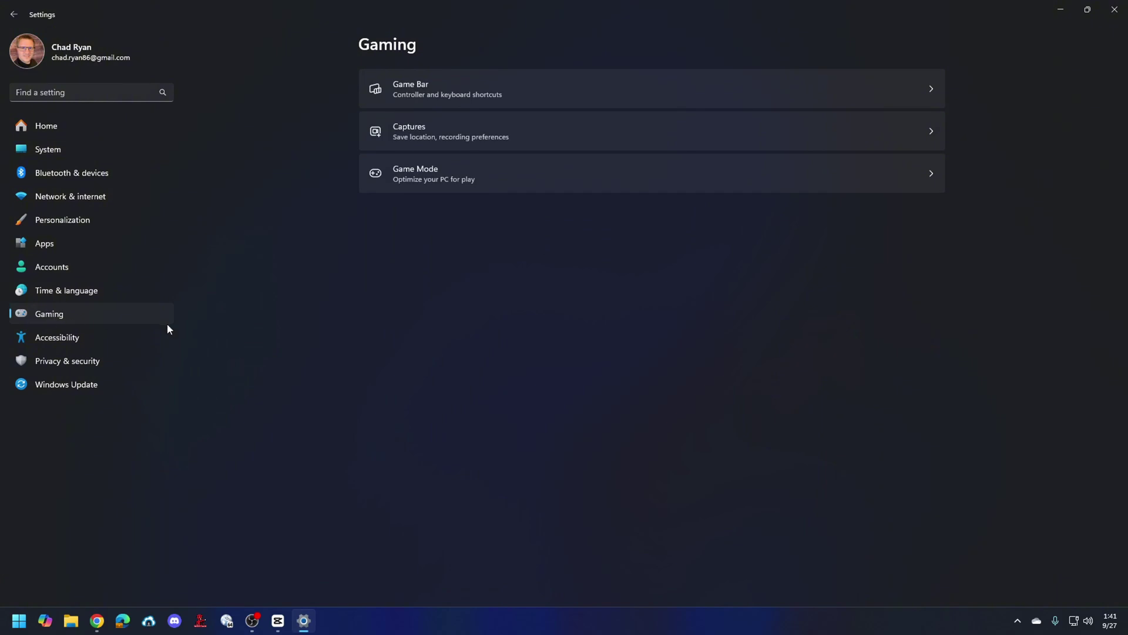
pyautogui.click(499, 178)
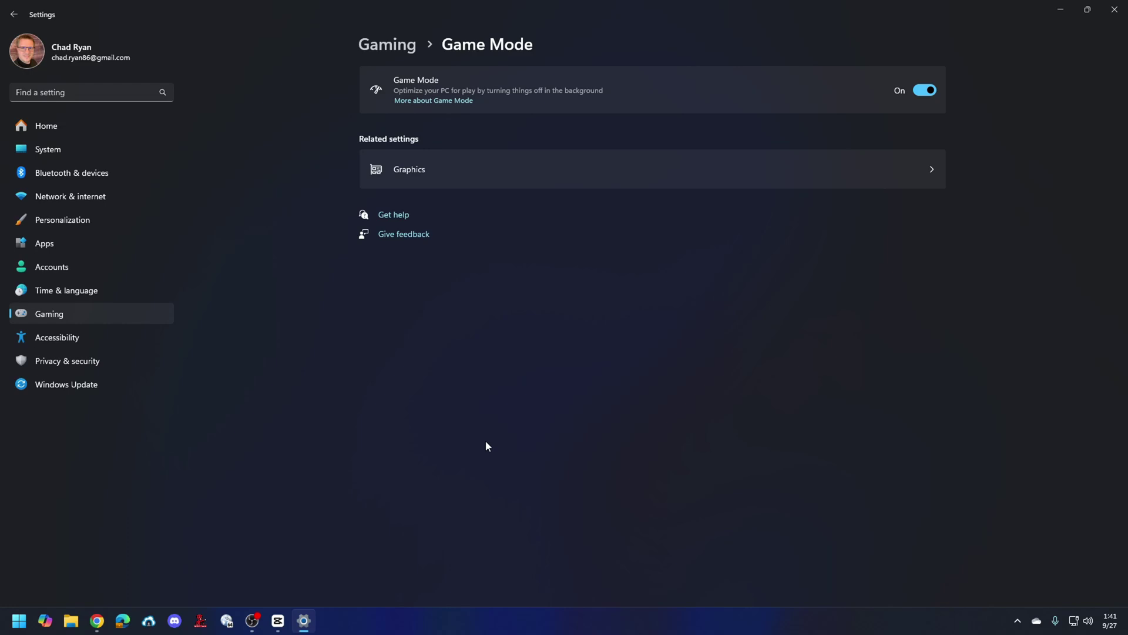
pyautogui.click(931, 91)
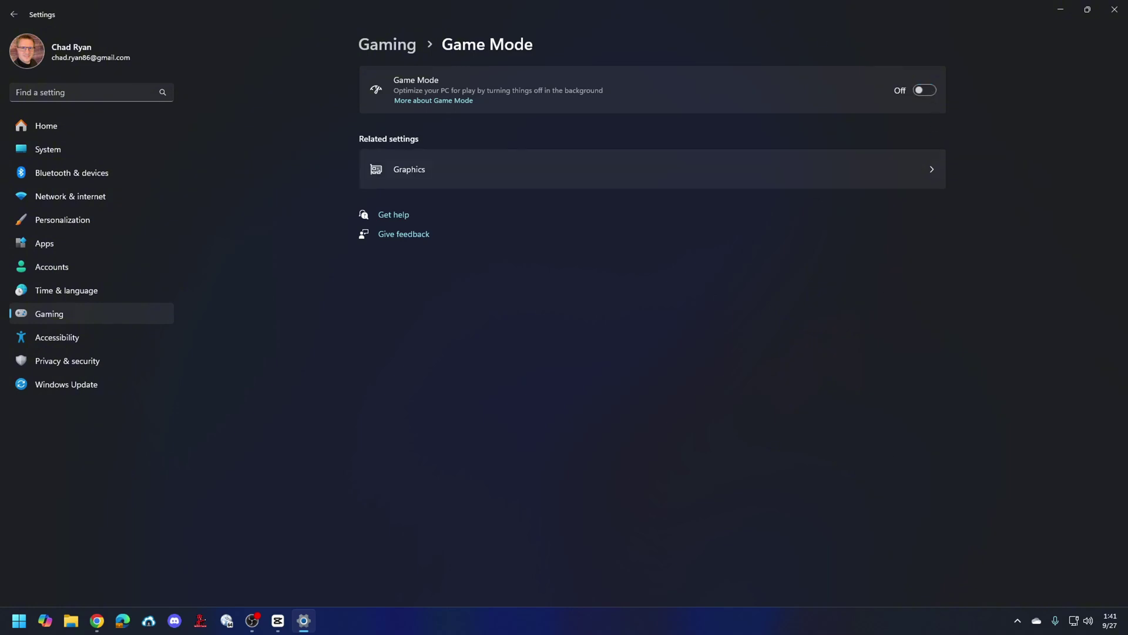